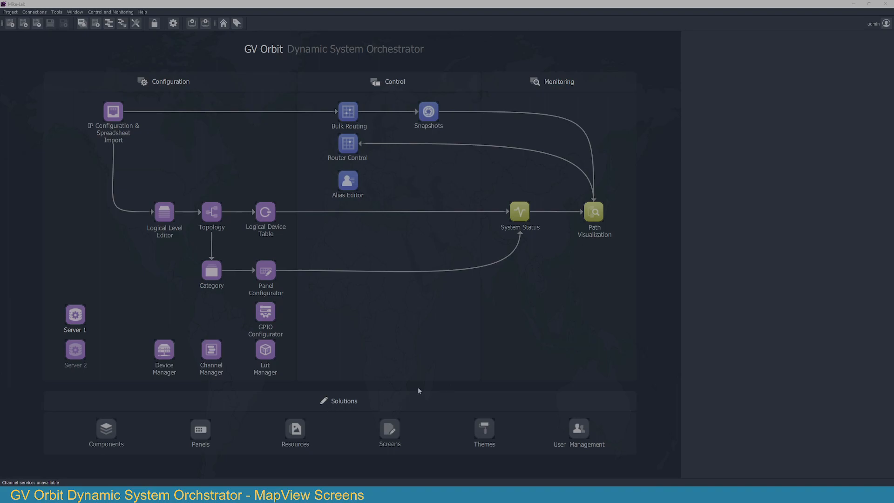
Step: Create a new screen named test in the /screens location, overwriting the existing file
{"action": "left_click", "coordinate": [395, 434]}
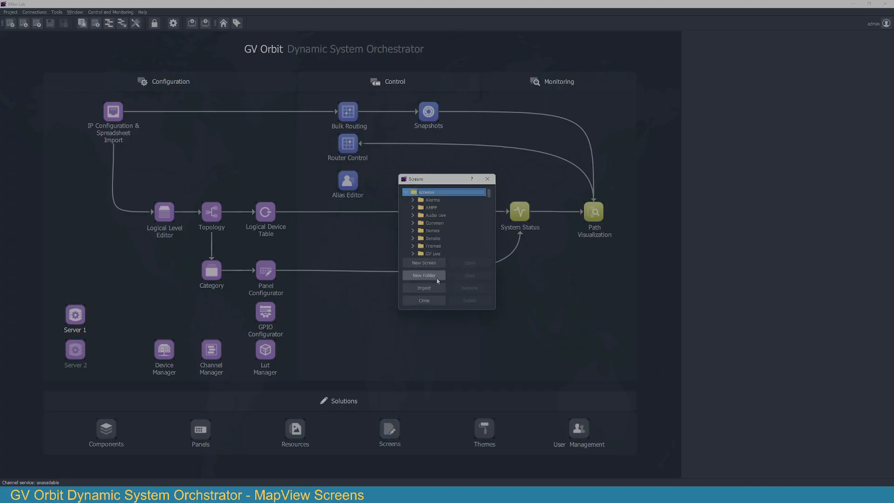
{"action": "left_click", "coordinate": [434, 263]}
{"action": "left_click", "coordinate": [398, 309]}
{"action": "type", "text": "test"}
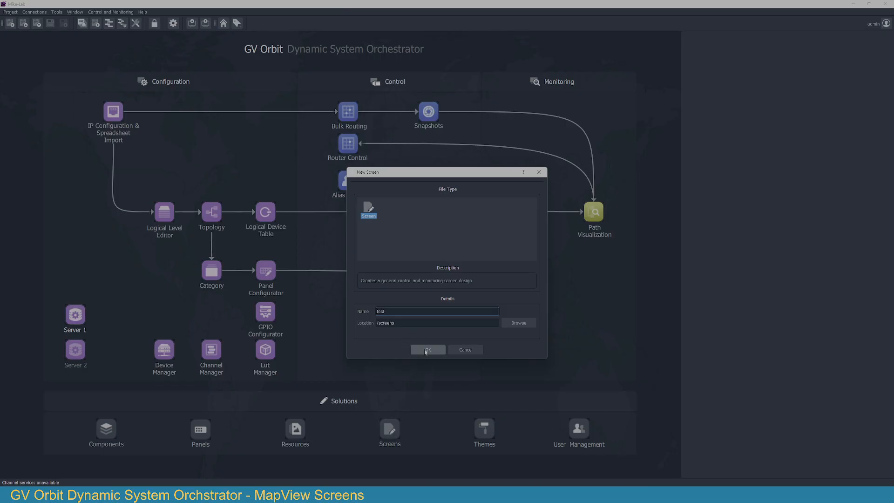
{"action": "left_click", "coordinate": [426, 350]}
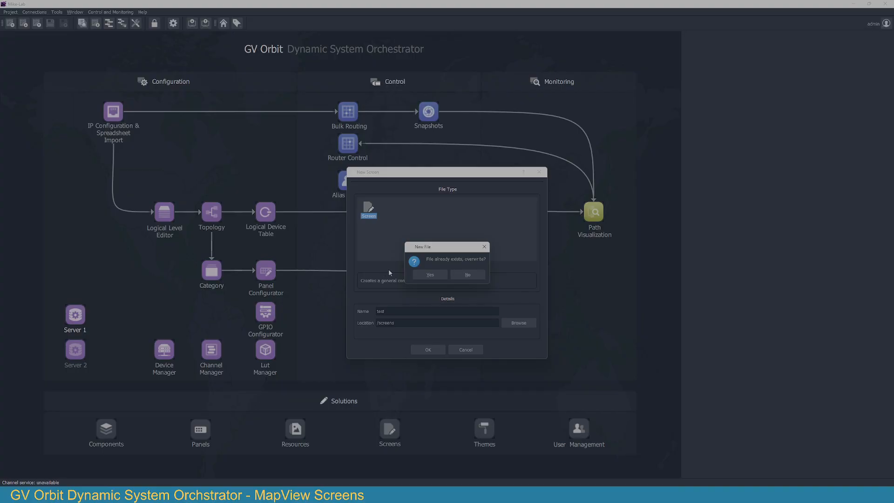
{"action": "left_click", "coordinate": [440, 277]}
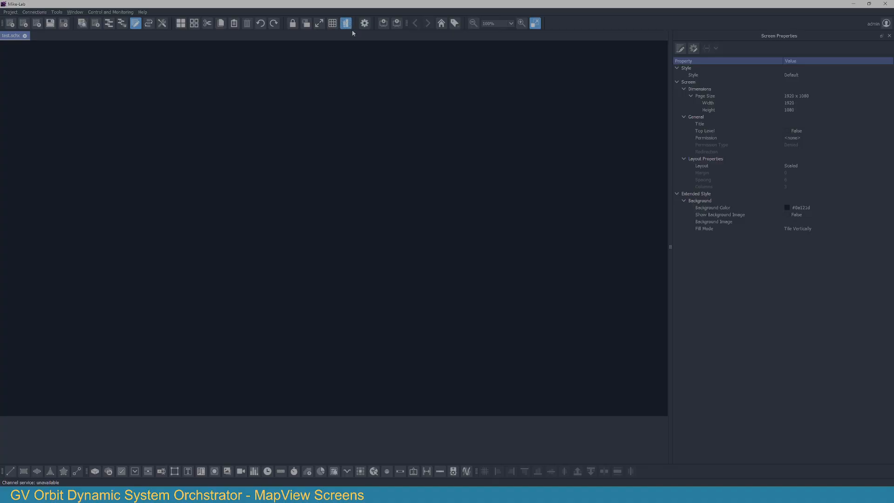
Step: Open the routing service from the workflow page and filter both its sources and its destinations by "rtr"
{"action": "left_click", "coordinate": [149, 24]}
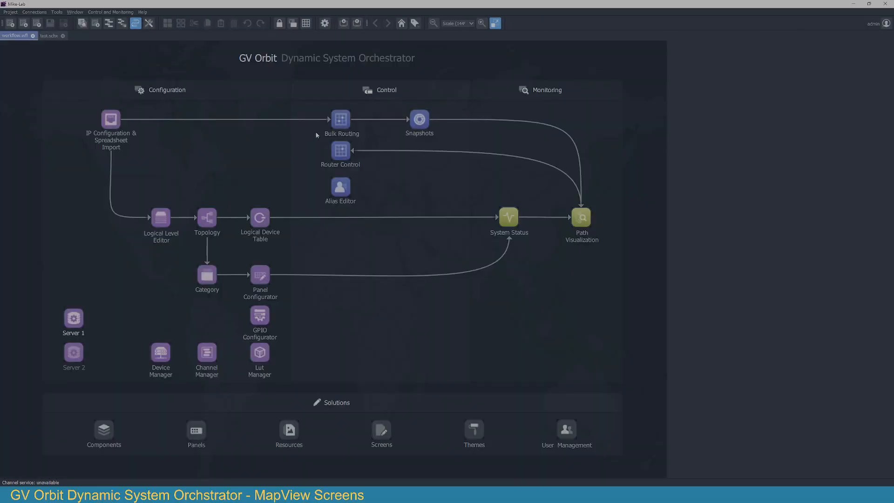
{"action": "left_click", "coordinate": [346, 123]}
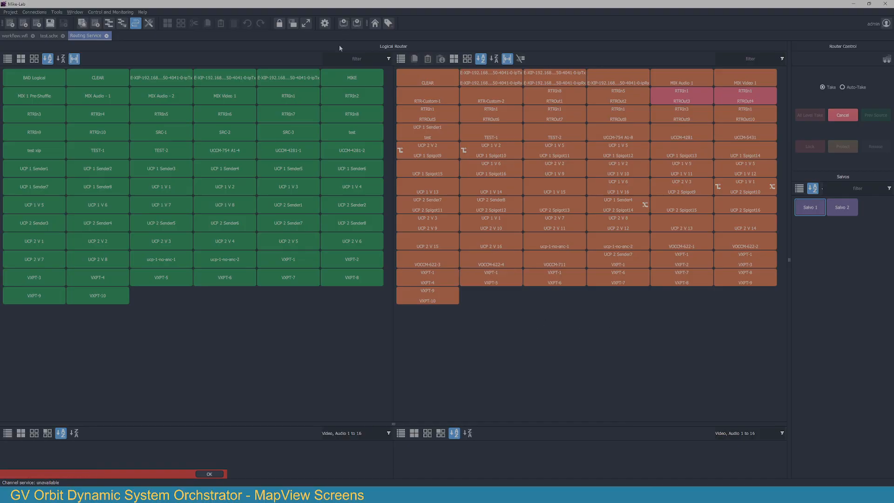
{"action": "left_click", "coordinate": [336, 59]}
{"action": "type", "text": "rtr"}
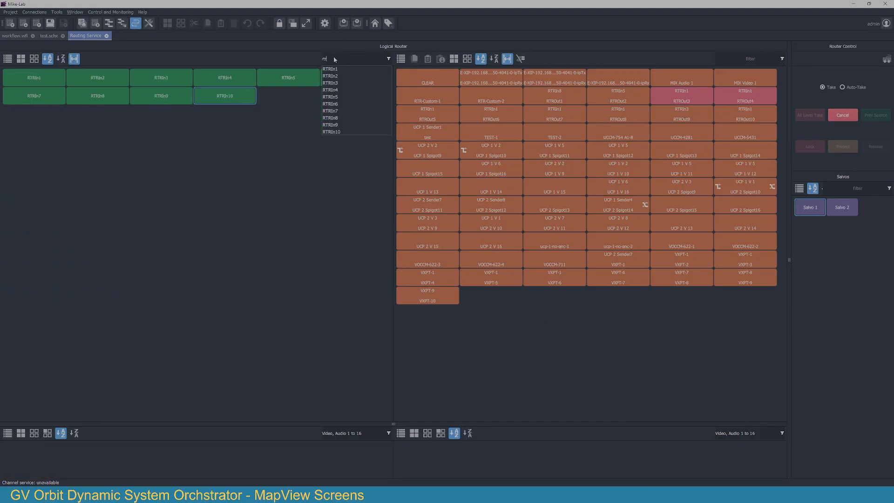
{"action": "key", "text": "Tab"}
{"action": "left_click", "coordinate": [749, 57]}
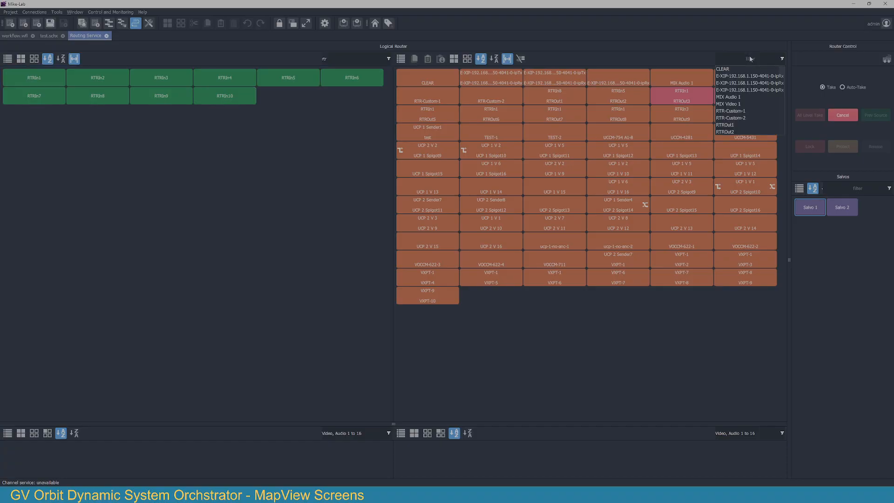
{"action": "type", "text": "rtr"}
{"action": "key", "text": "Tab"}
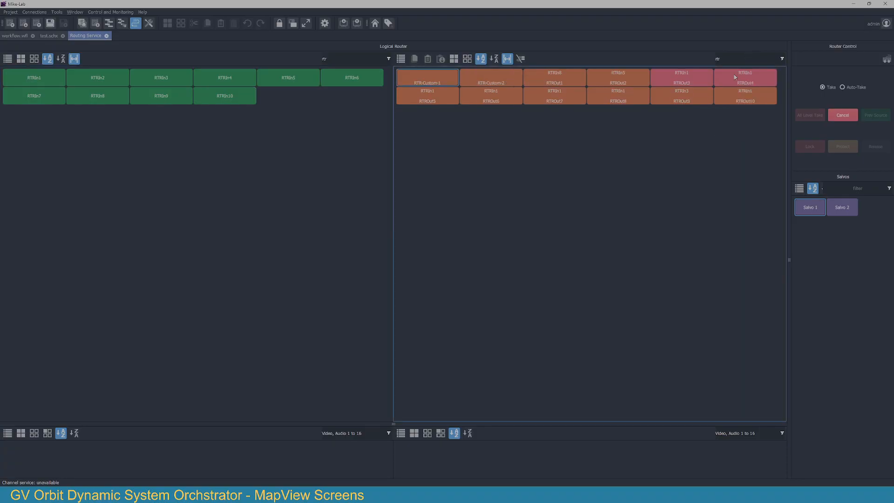
Step: Select the destinations RTROut1 and RTROut2 together with all sources from RTRIn1 to RTRIn10
{"action": "key", "text": "Left"}
{"action": "key", "text": "Left"}
{"action": "key", "text": "Left"}
{"action": "left_click", "coordinate": [554, 74]}
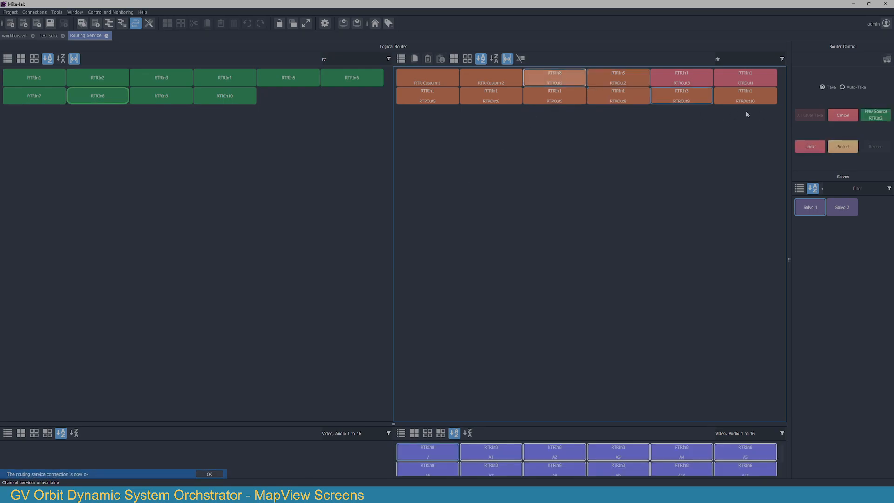
{"action": "left_click", "coordinate": [768, 99], "text": "shift"}
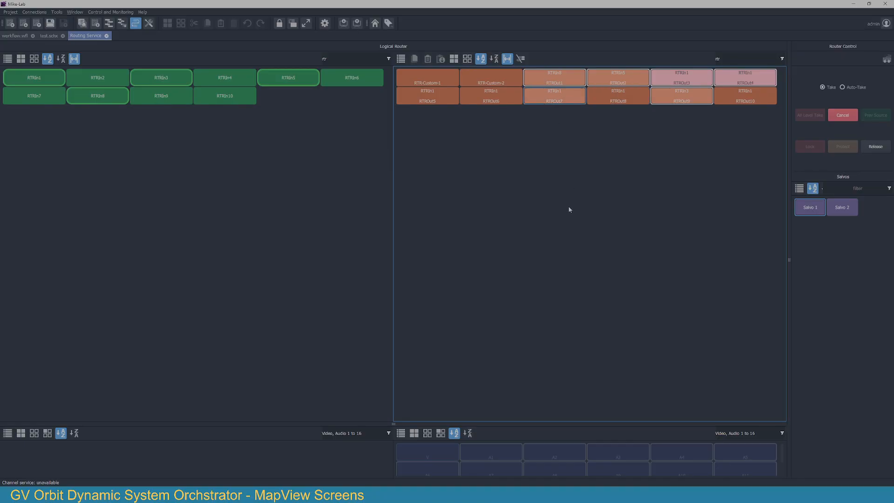
{"action": "left_click", "coordinate": [485, 80]}
{"action": "left_click", "coordinate": [682, 81]}
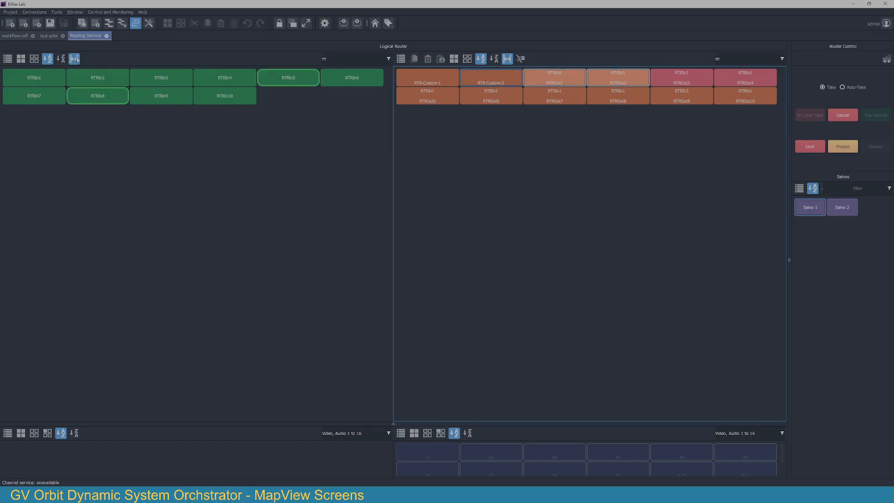
{"action": "left_click", "coordinate": [31, 83]}
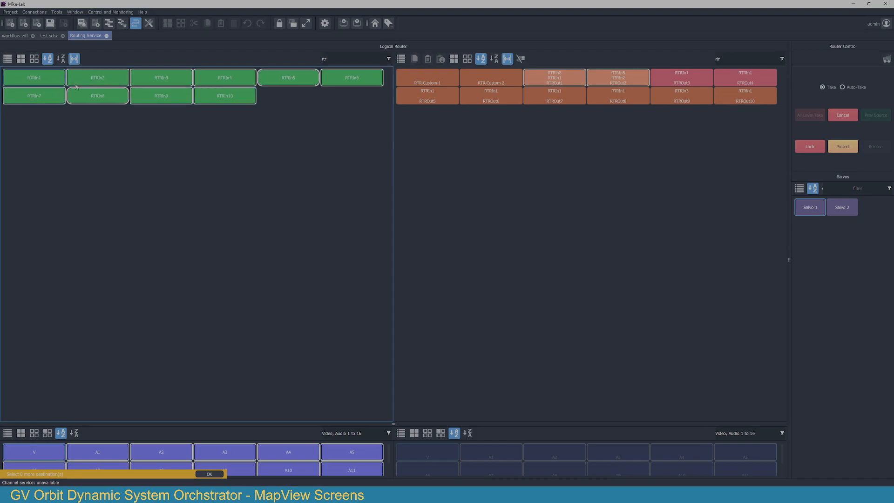
Step: Enlarge the level area, deselect all source levels, and copy the selected sources and destinations as widgets
{"action": "left_click_drag", "start_coordinate": [400, 423], "coordinate": [400, 278]}
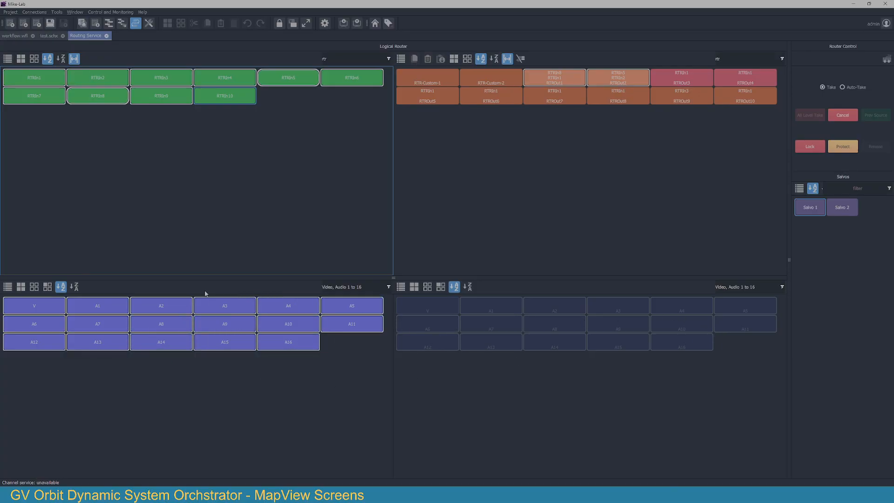
{"action": "left_click", "coordinate": [34, 287]}
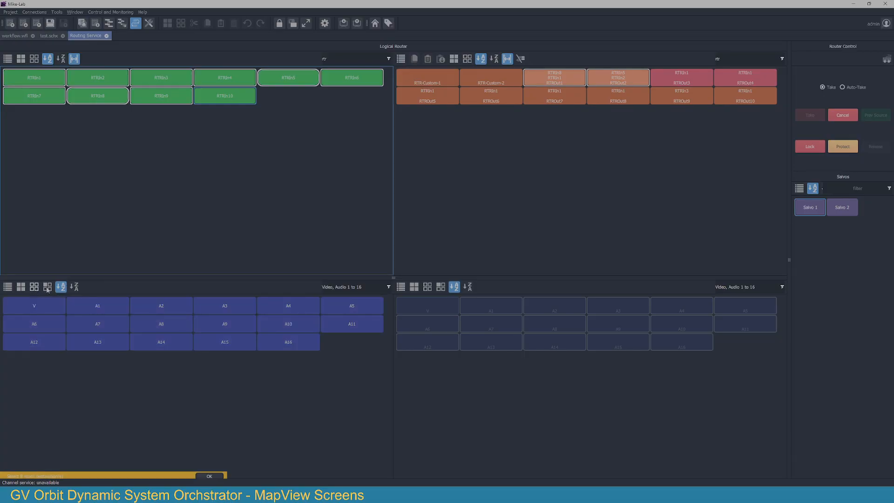
{"action": "right_click", "coordinate": [218, 100]}
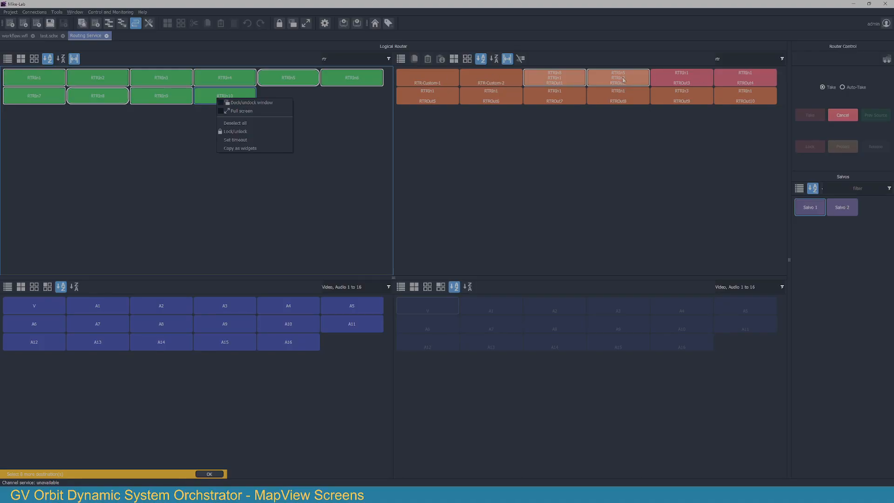
{"action": "left_click", "coordinate": [251, 150]}
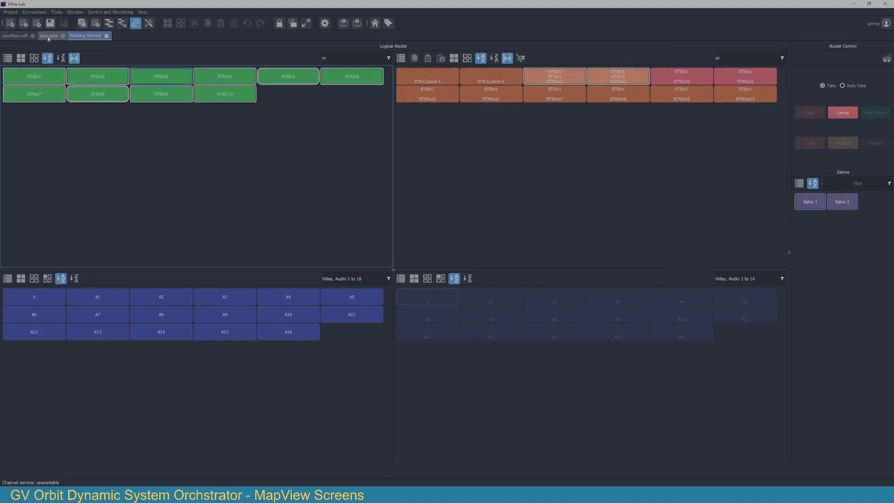
Step: Paste the copied router widgets onto the test screen and move them away from the page corner
{"action": "left_click", "coordinate": [49, 37]}
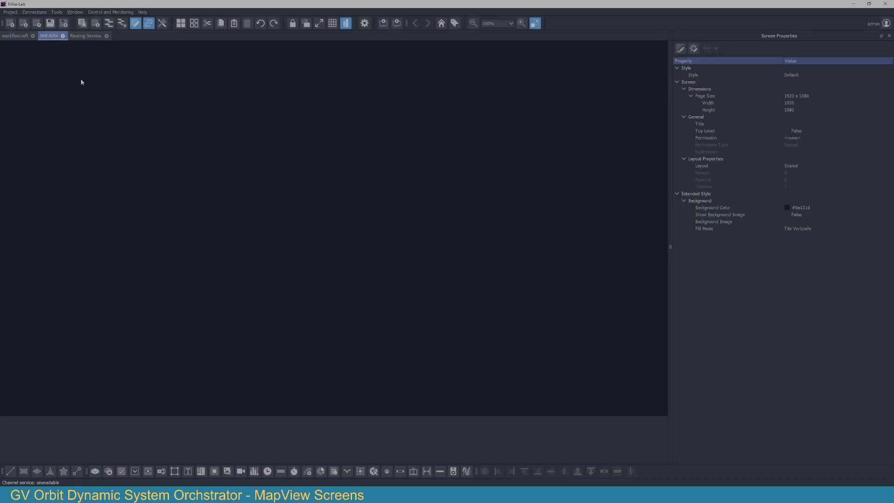
{"action": "right_click", "coordinate": [67, 75]}
{"action": "left_click", "coordinate": [108, 138]}
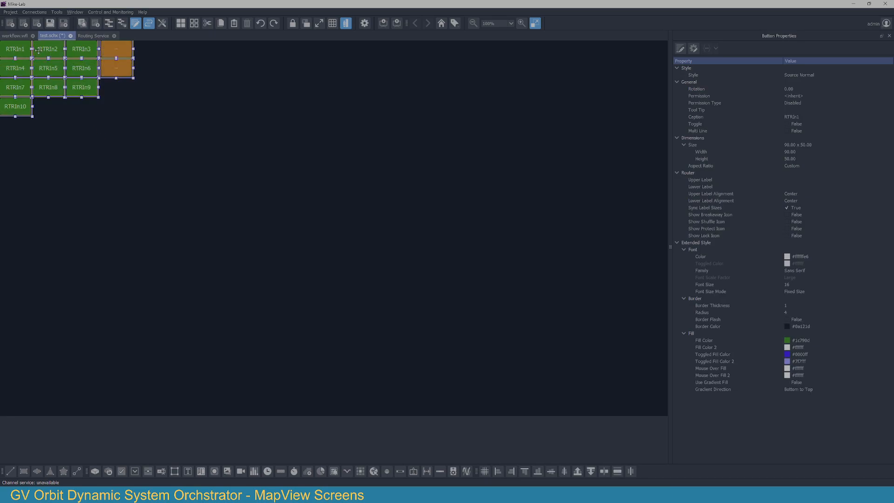
{"action": "left_click_drag", "start_coordinate": [54, 85], "coordinate": [80, 117]}
Step: Save the screen, enter run mode, and route RTRIn2, RTRIn4 and finally RTRIn7 to RTROut2 with its buttons
{"action": "left_click", "coordinate": [346, 23]}
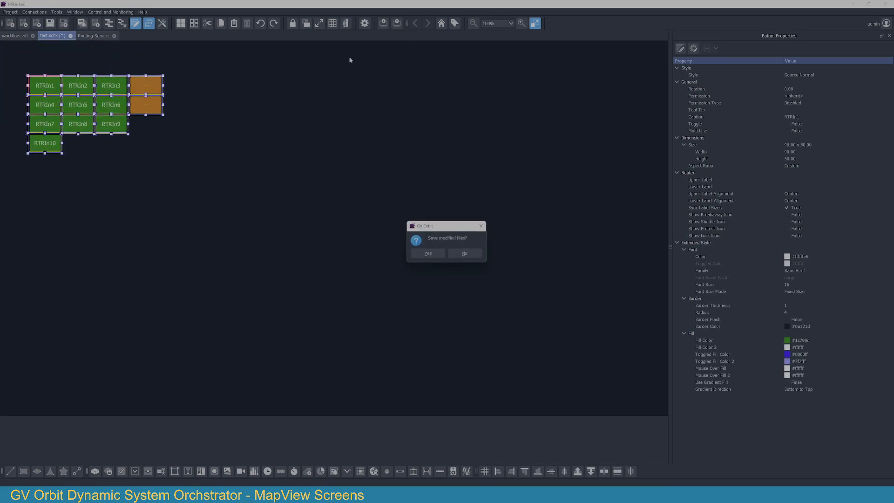
{"action": "left_click", "coordinate": [428, 254]}
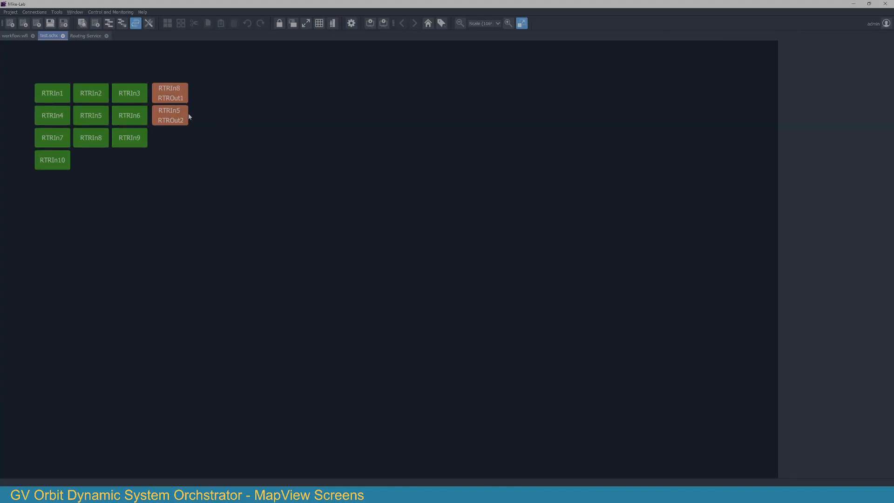
{"action": "left_click", "coordinate": [182, 117]}
{"action": "left_click", "coordinate": [91, 93]}
{"action": "left_click", "coordinate": [56, 118]}
{"action": "left_click", "coordinate": [53, 138]}
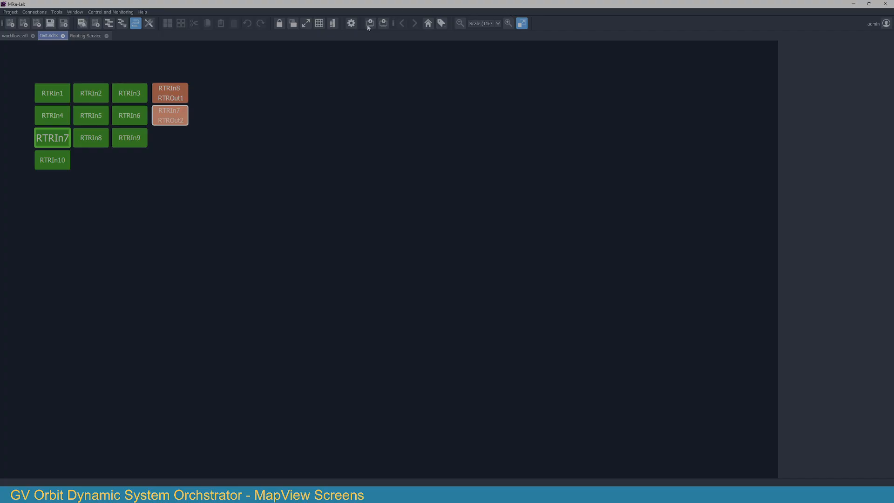
Step: Return the screen to edit mode and group the ten green RTRIn source buttons
{"action": "left_click", "coordinate": [334, 23]}
{"action": "left_click_drag", "start_coordinate": [66, 86], "coordinate": [35, 68]}
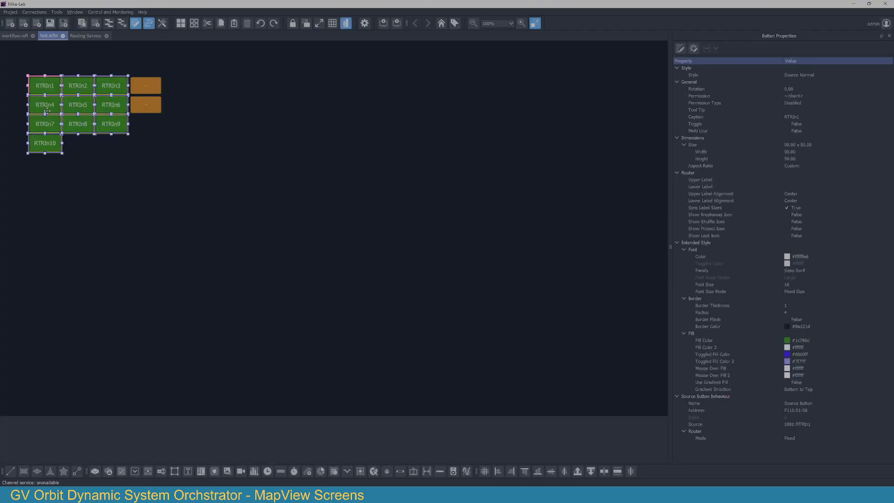
{"action": "right_click", "coordinate": [47, 110]}
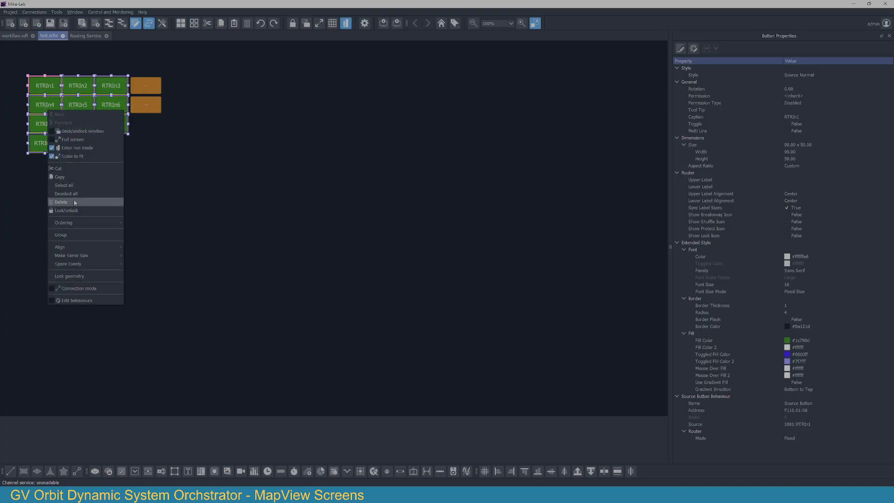
{"action": "left_click", "coordinate": [147, 164]}
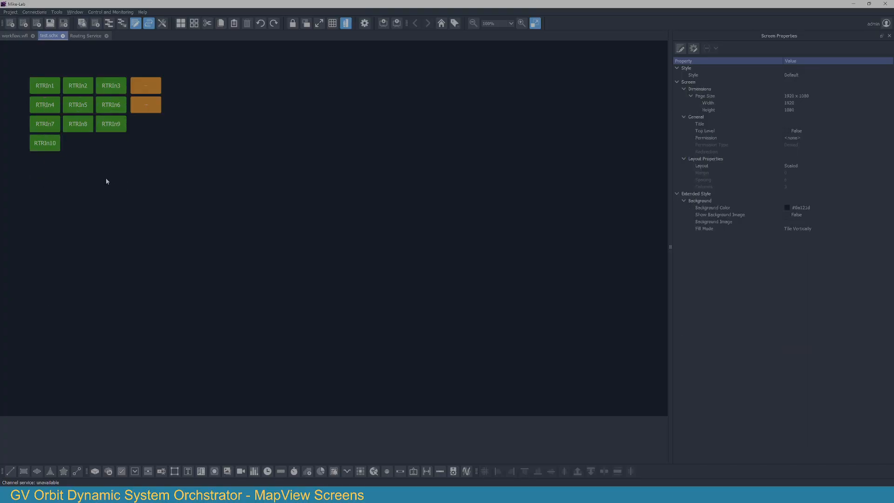
{"action": "left_click_drag", "start_coordinate": [38, 67], "coordinate": [37, 66]}
{"action": "key", "text": "ctrl+g"}
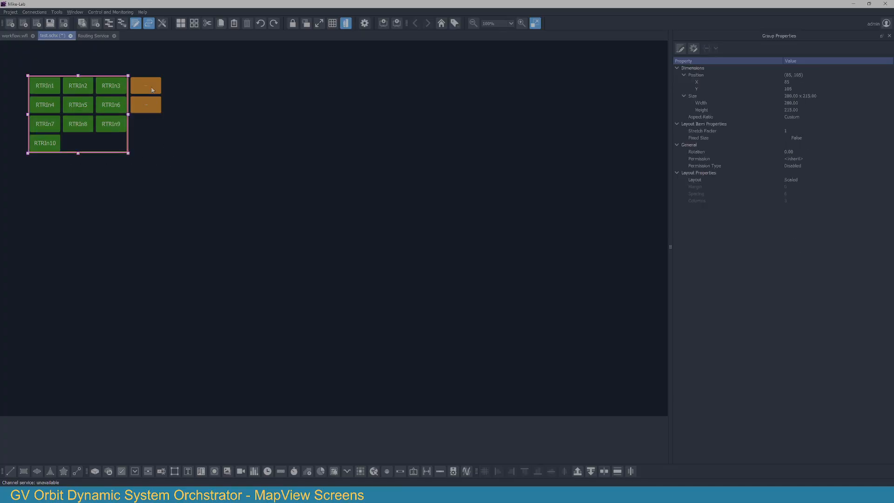
Step: Group the two orange destination buttons
{"action": "left_click", "coordinate": [144, 64]}
{"action": "left_click_drag", "start_coordinate": [143, 64], "coordinate": [163, 138]}
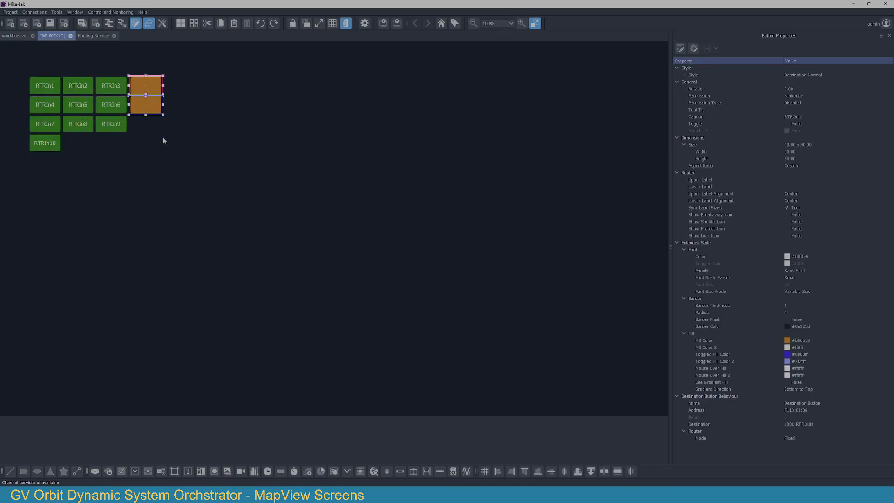
{"action": "key", "text": "ctrl+g"}
Step: Make the destination button group the same height as the source button group
{"action": "left_click", "coordinate": [89, 127]}
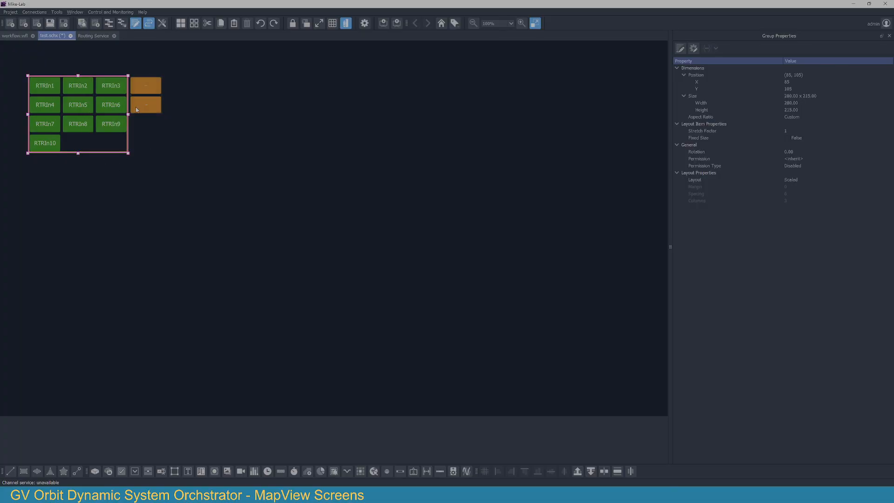
{"action": "left_click", "coordinate": [159, 106], "text": "ctrl"}
{"action": "right_click", "coordinate": [159, 106]}
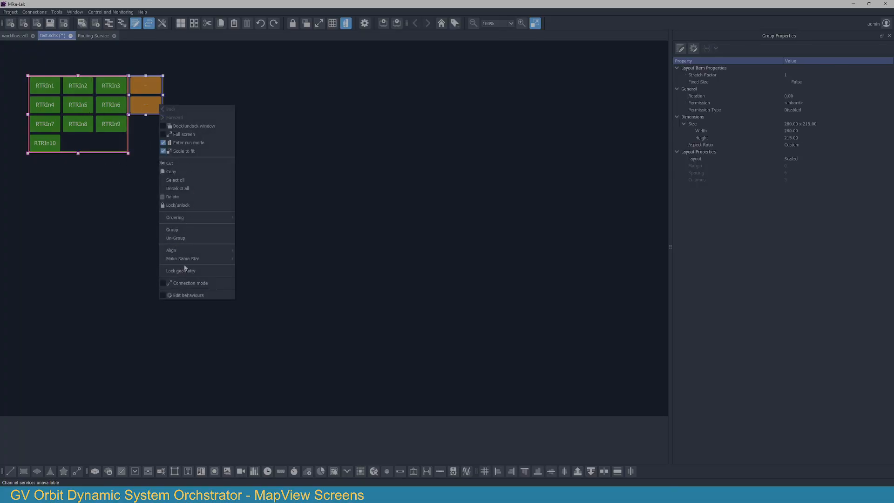
{"action": "mouse_move", "coordinate": [188, 261]}
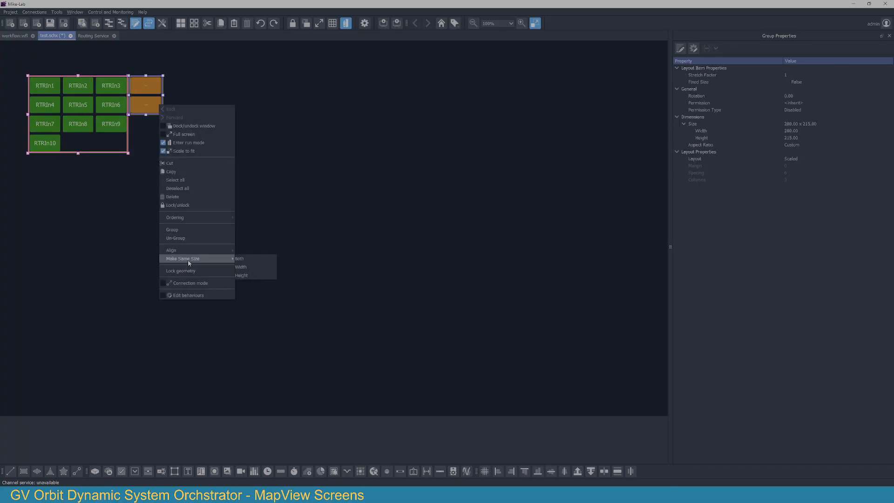
{"action": "left_click", "coordinate": [259, 279]}
{"action": "left_click", "coordinate": [180, 133]}
Step: Widen the destination button group to about 136
{"action": "left_click", "coordinate": [145, 101]}
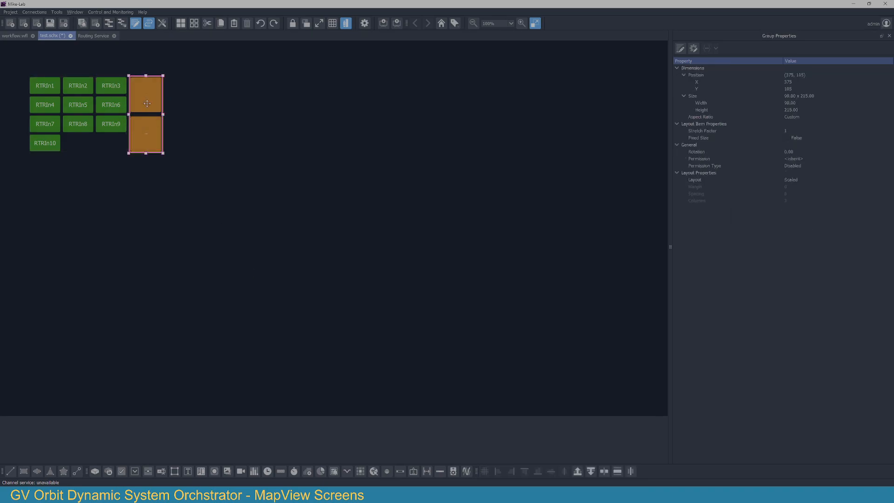
{"action": "left_click_drag", "start_coordinate": [163, 114], "coordinate": [179, 114]}
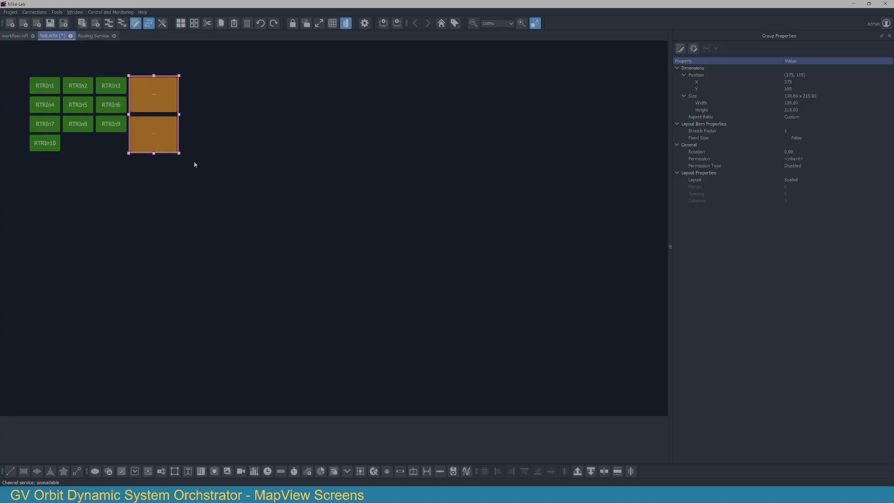
{"action": "left_click", "coordinate": [197, 175]}
Step: Set the layout of the source button group to Grid
{"action": "left_click", "coordinate": [91, 97]}
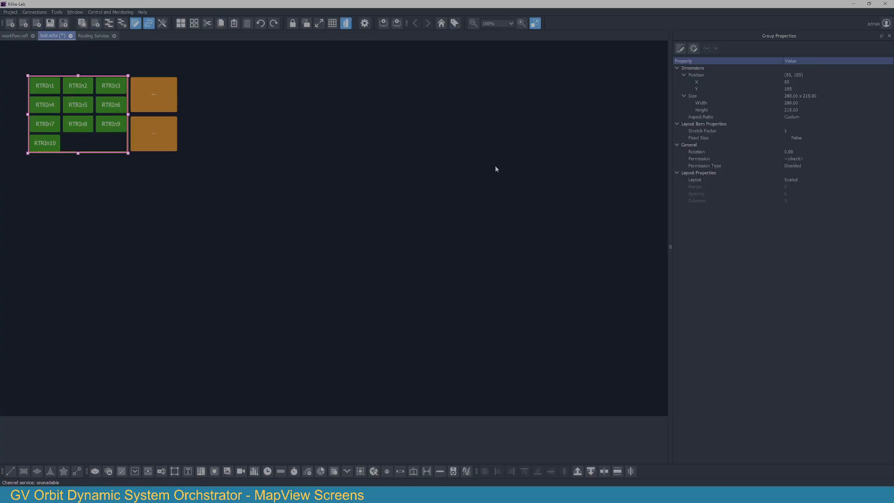
{"action": "left_click", "coordinate": [812, 181]}
{"action": "left_click", "coordinate": [813, 182]}
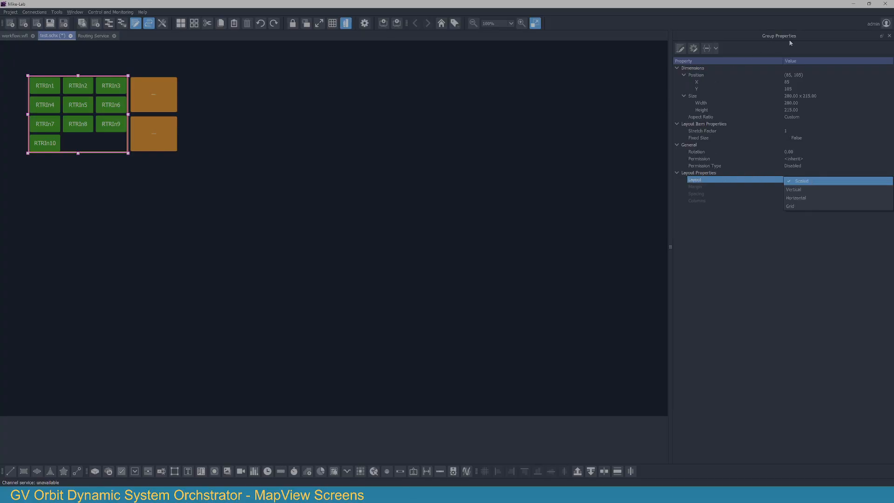
{"action": "left_click", "coordinate": [795, 206]}
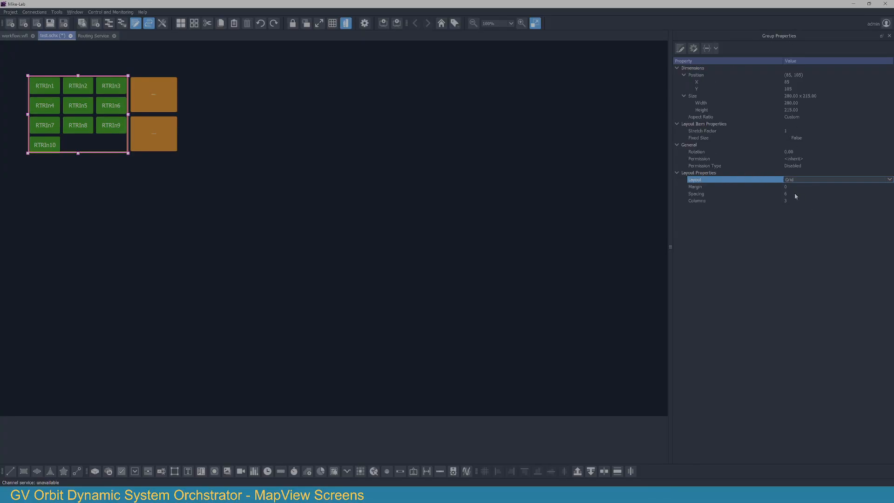
Step: Arrange the source button group in 2 columns with a spacing of 2
{"action": "left_click", "coordinate": [796, 200]}
{"action": "type", "text": "2"}
{"action": "key", "text": "Return"}
{"action": "left_click", "coordinate": [793, 193]}
{"action": "type", "text": "2"}
{"action": "key", "text": "Return"}
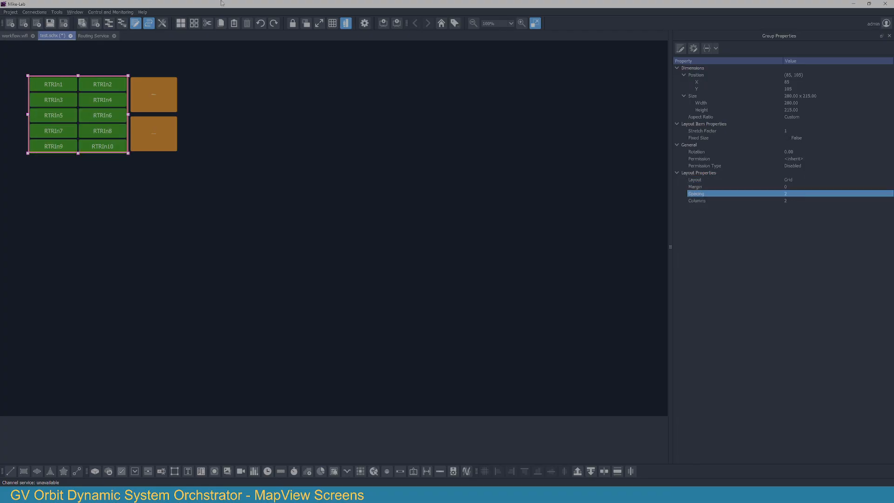
Step: Set the layout of the destination button group to Vertical with a spacing of 2
{"action": "left_click", "coordinate": [149, 132]}
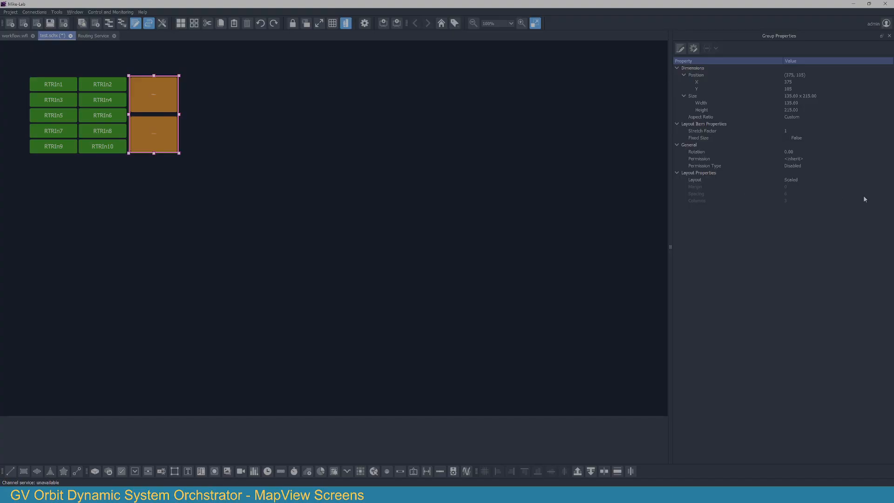
{"action": "left_click", "coordinate": [817, 182]}
{"action": "left_click", "coordinate": [818, 181]}
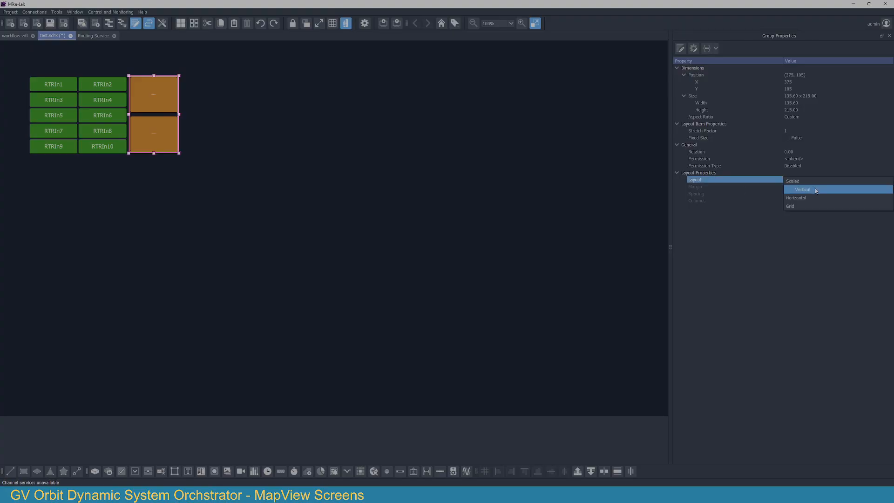
{"action": "left_click", "coordinate": [816, 190]}
{"action": "left_click", "coordinate": [794, 192]}
{"action": "type", "text": "2"}
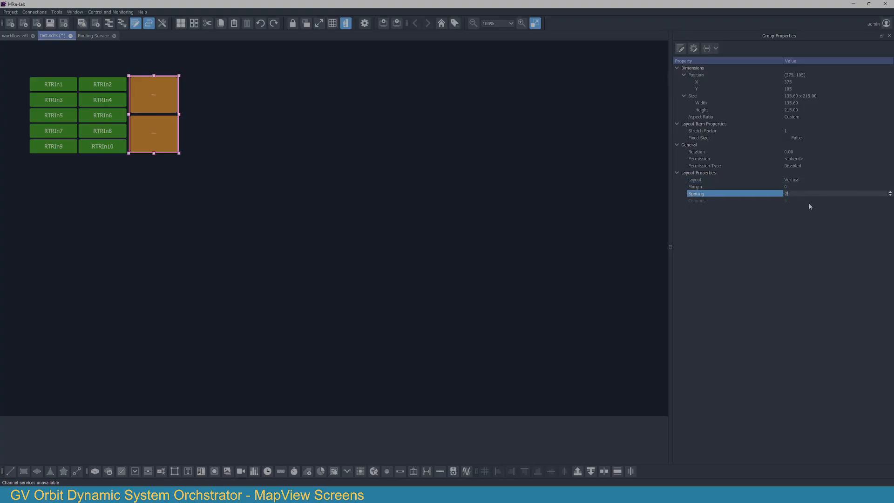
{"action": "key", "text": "Return"}
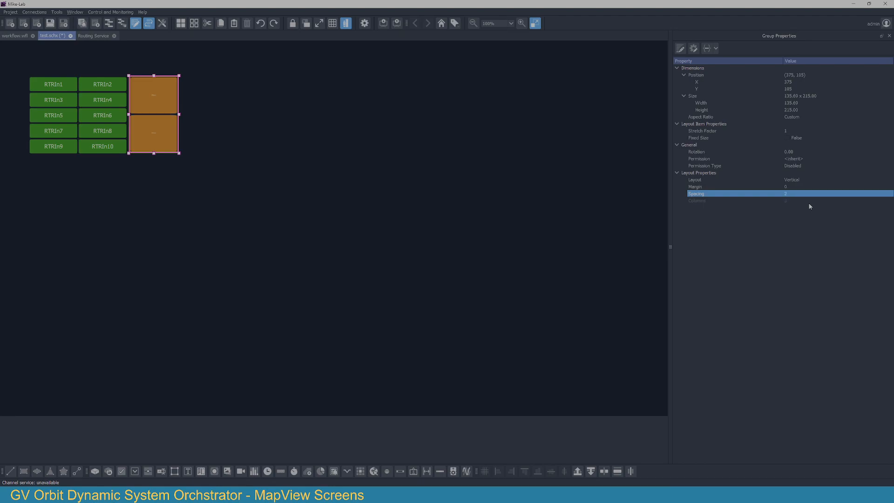
Step: Leave edit mode and save the modified screen file
{"action": "left_click", "coordinate": [361, 233]}
{"action": "left_click", "coordinate": [346, 23]}
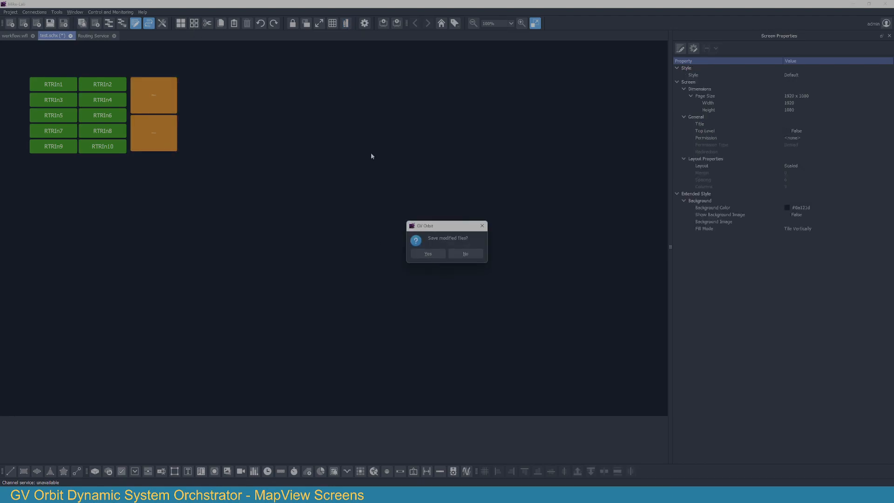
{"action": "left_click", "coordinate": [423, 256]}
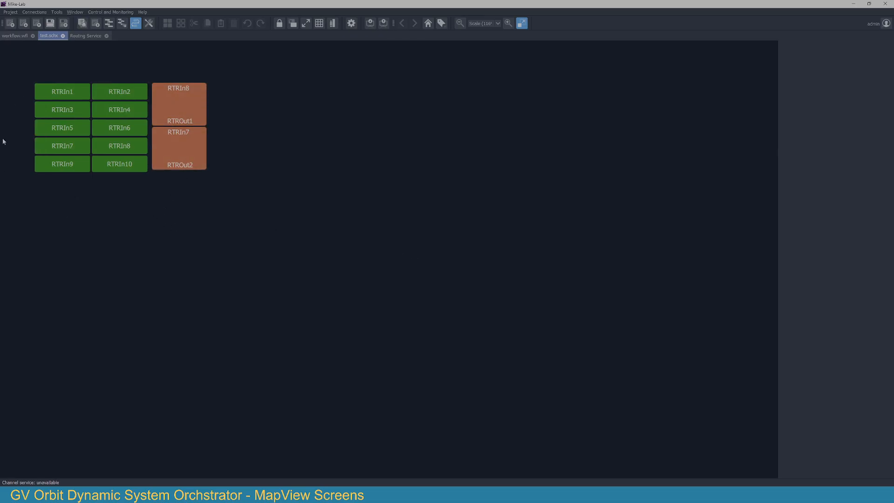
Step: Test the routing by sending RTRIn4 and then RTRIn5 to RTROut1, and RTRIn3 to RTROut2
{"action": "left_click", "coordinate": [177, 97]}
{"action": "left_click", "coordinate": [120, 109]}
{"action": "left_click", "coordinate": [76, 134]}
{"action": "left_click", "coordinate": [186, 153]}
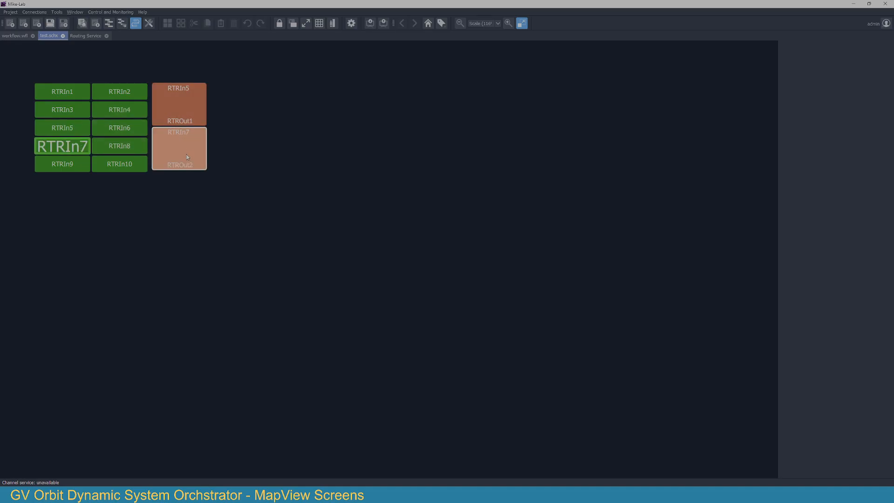
{"action": "left_click", "coordinate": [67, 115]}
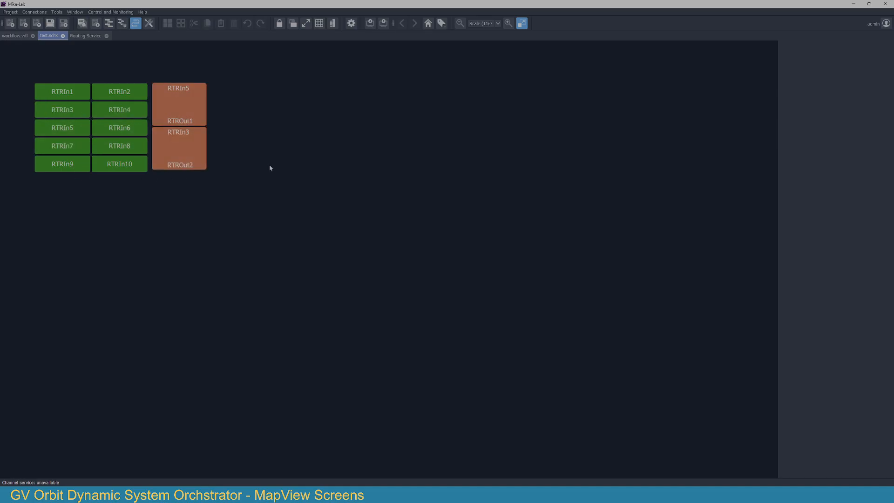
Step: Lock the running control screen and unlock it again
{"action": "left_click", "coordinate": [279, 24]}
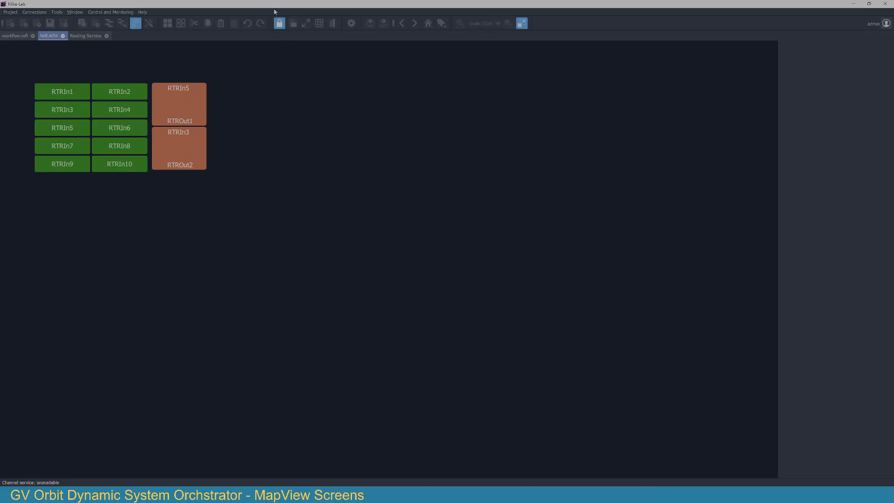
{"action": "left_click", "coordinate": [281, 27]}
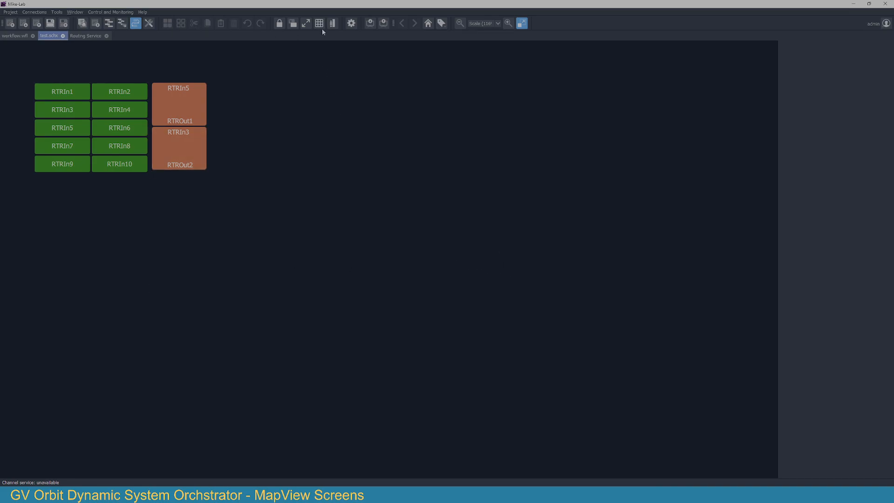
Step: Return to edit mode and draw a web browser item about 1242 x 752 beside the destination buttons
{"action": "left_click", "coordinate": [333, 24]}
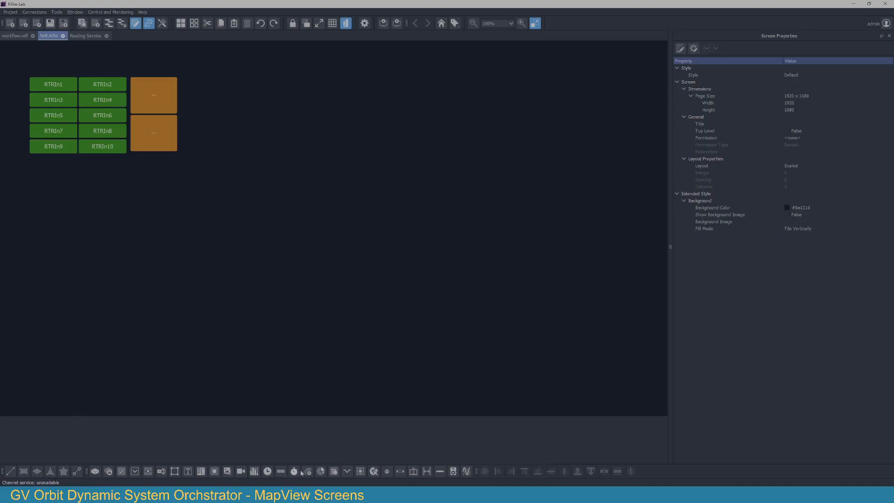
{"action": "left_click", "coordinate": [373, 471]}
{"action": "left_click", "coordinate": [207, 56]}
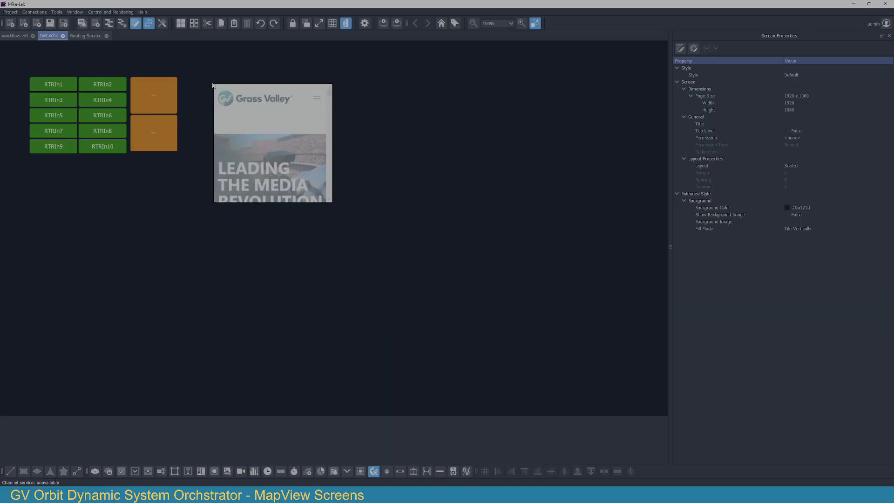
{"action": "left_click_drag", "start_coordinate": [335, 201], "coordinate": [644, 342]}
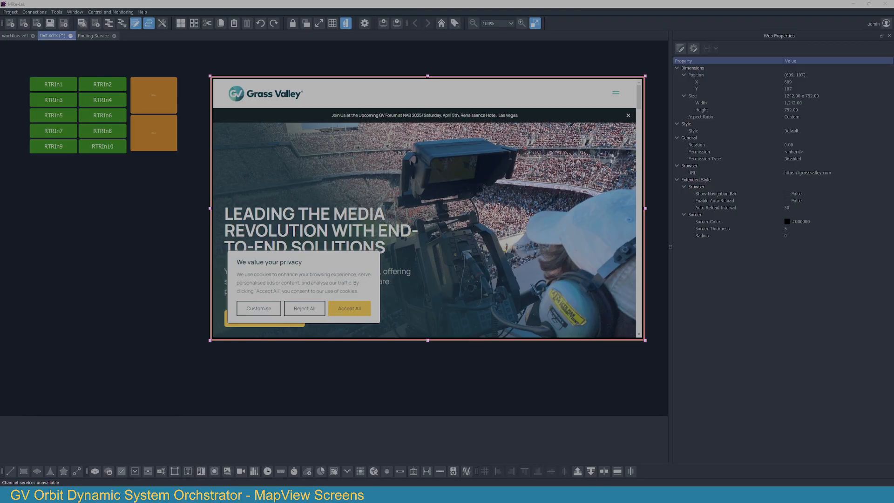
Step: Replace the web item's URL with the copied address of the clip player's embedded control page
{"action": "left_click", "coordinate": [831, 172]}
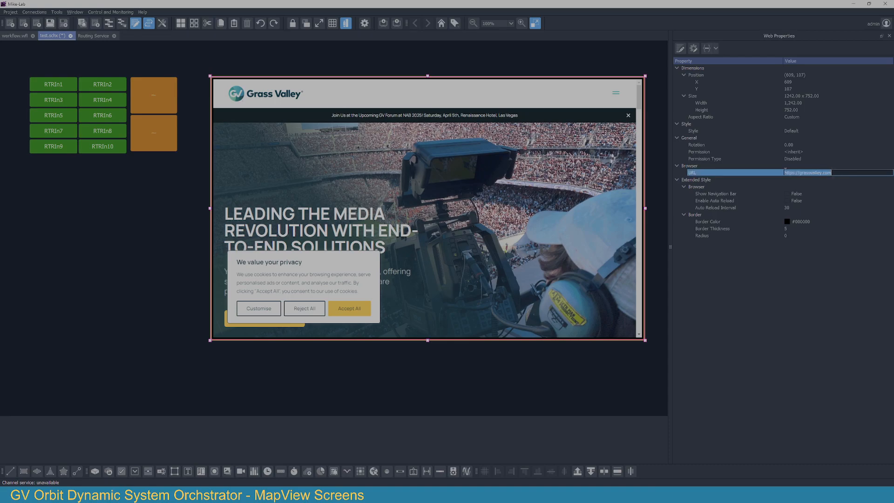
{"action": "key", "text": "ctrl+v"}
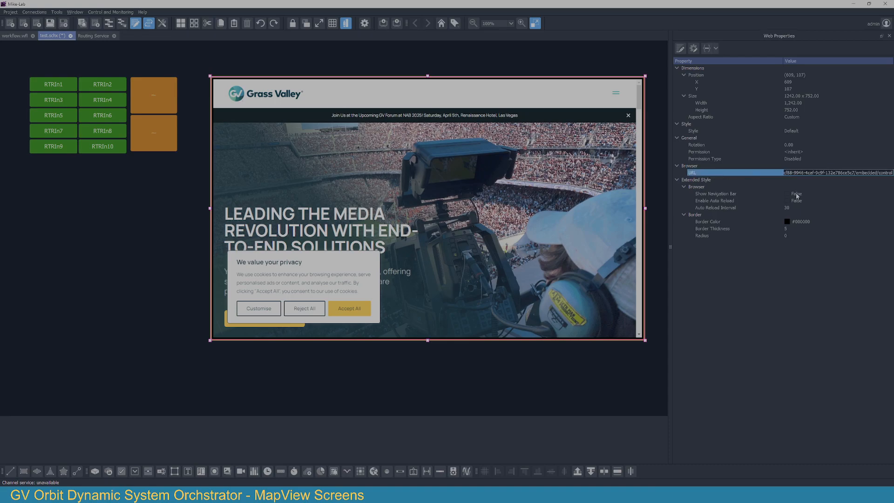
{"action": "key", "text": "Return"}
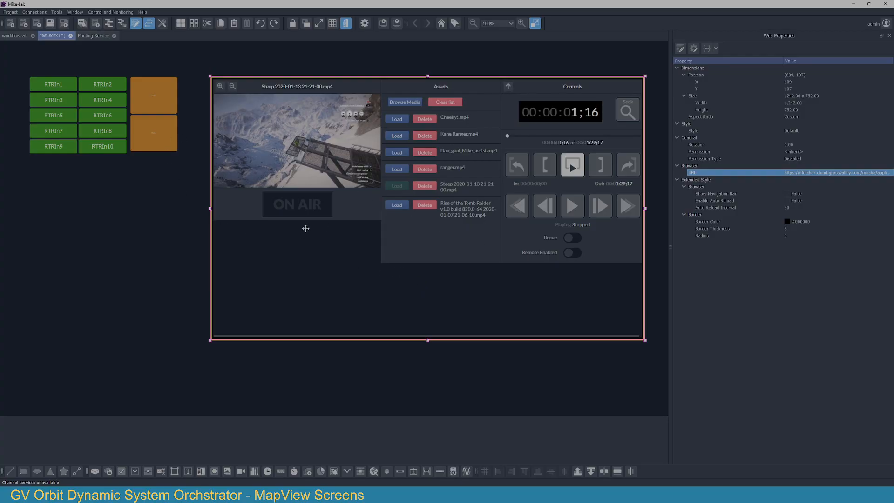
Step: Leave edit mode with the changes saved, and briefly play and stop the loaded clip in the embedded player
{"action": "left_click", "coordinate": [347, 23]}
{"action": "left_click", "coordinate": [424, 256]}
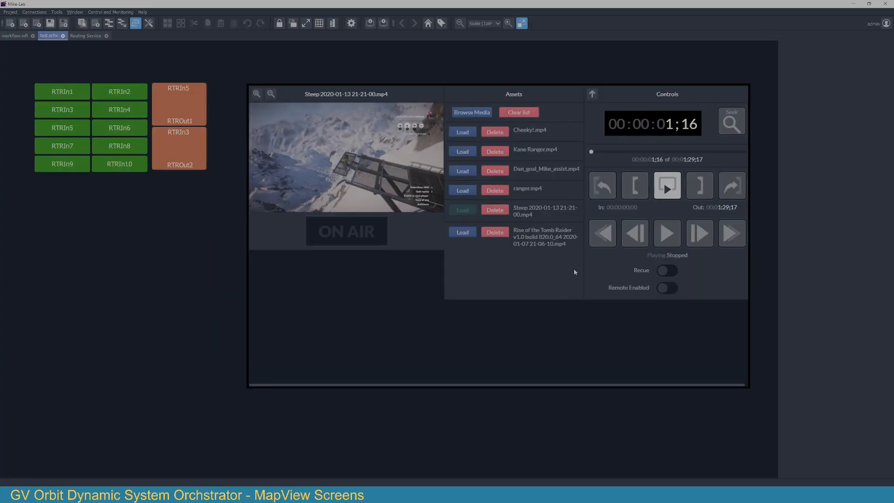
{"action": "left_click", "coordinate": [666, 233]}
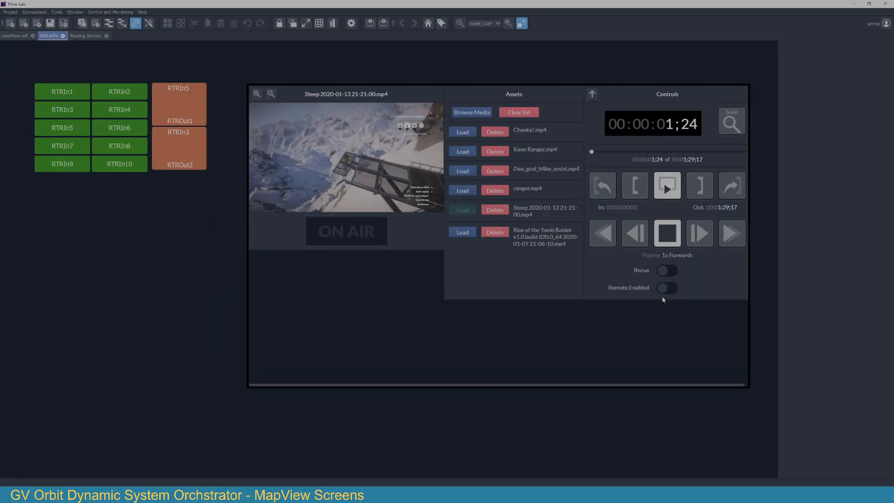
{"action": "left_click", "coordinate": [668, 234]}
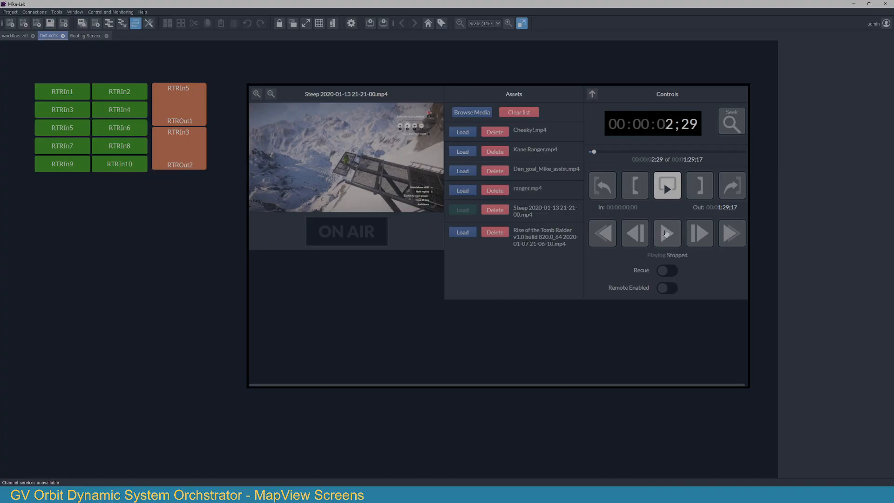
Step: Return to edit mode and expand AMPP Workloads in the Network tree down to Clip Player 1 under Densite X Clip Player HD
{"action": "left_click", "coordinate": [332, 22]}
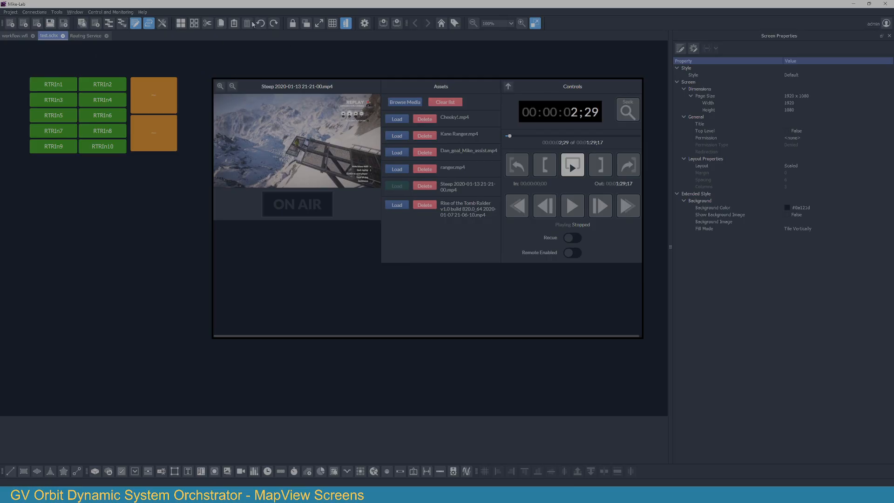
{"action": "left_click", "coordinate": [110, 25]}
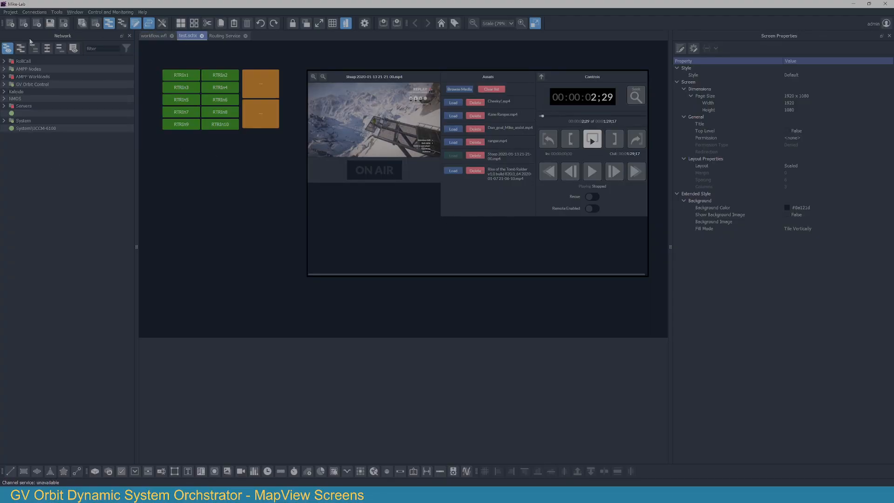
{"action": "left_click", "coordinate": [4, 76]}
{"action": "left_click", "coordinate": [11, 85]}
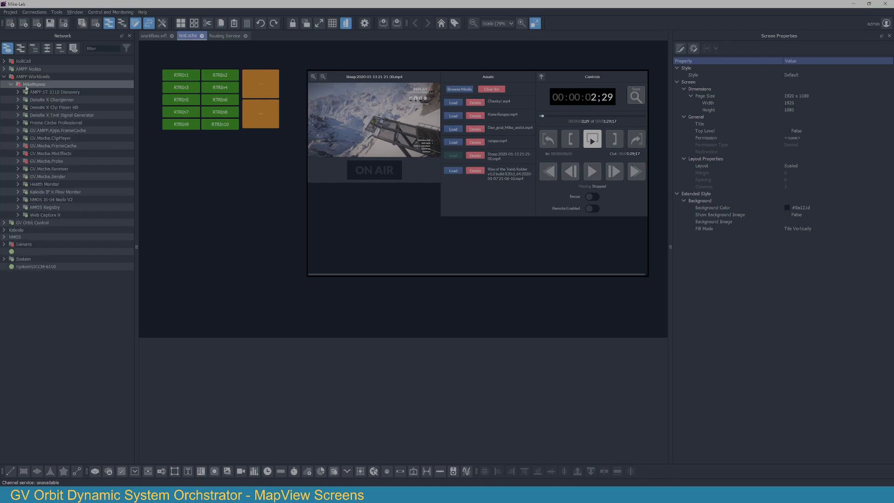
{"action": "left_click", "coordinate": [5, 69]}
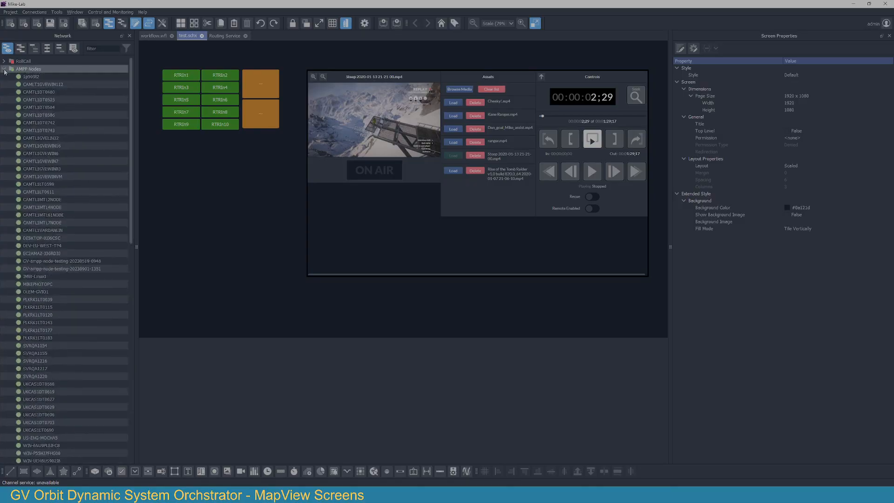
{"action": "left_click", "coordinate": [4, 69]}
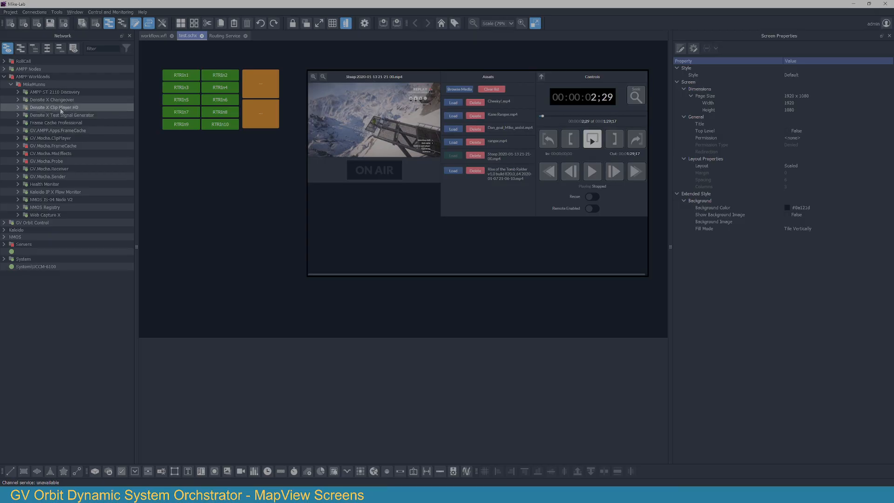
{"action": "left_click", "coordinate": [18, 107]}
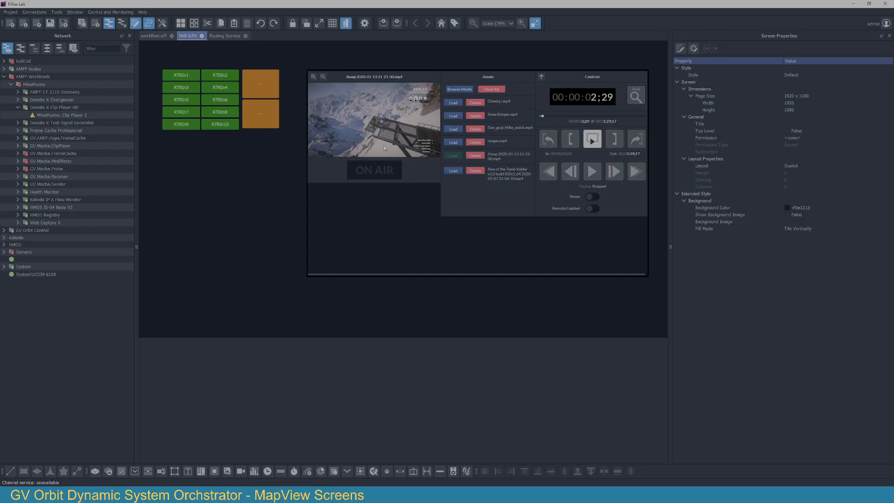
Step: Place a 128 x 128 tally for Clip Player 1 below the source buttons and leave edit mode, saving the screen
{"action": "left_click_drag", "start_coordinate": [38, 118], "coordinate": [176, 253]}
{"action": "left_click", "coordinate": [210, 173]}
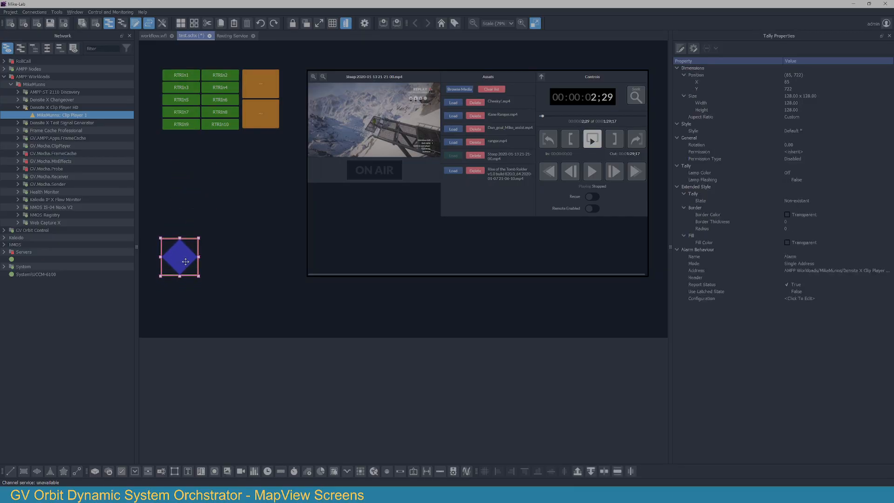
{"action": "left_click", "coordinate": [346, 23]}
{"action": "left_click", "coordinate": [428, 254]}
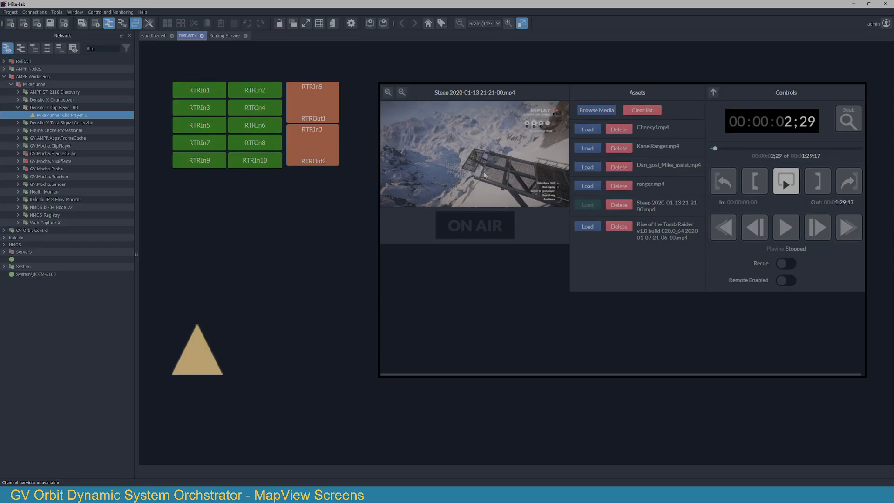
Step: Return to edit mode and open the alarm list of Clip Player 1, moved slightly aside from the canvas items
{"action": "left_click", "coordinate": [331, 25]}
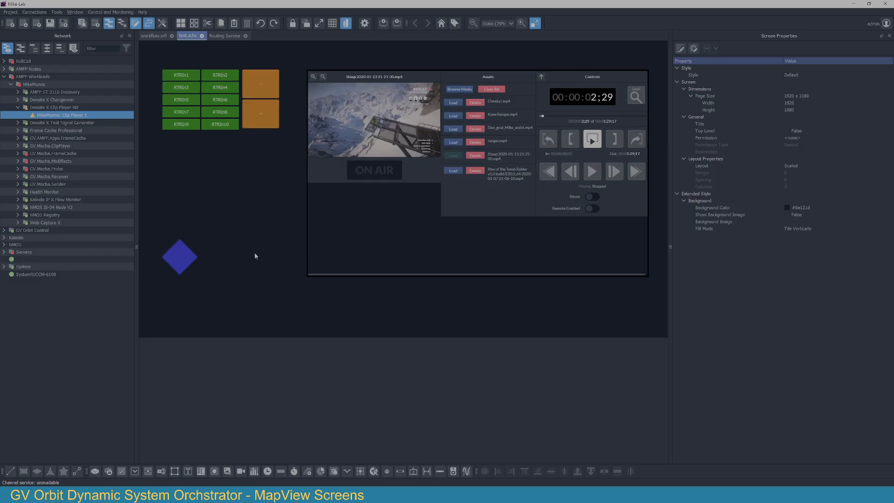
{"action": "right_click", "coordinate": [69, 120]}
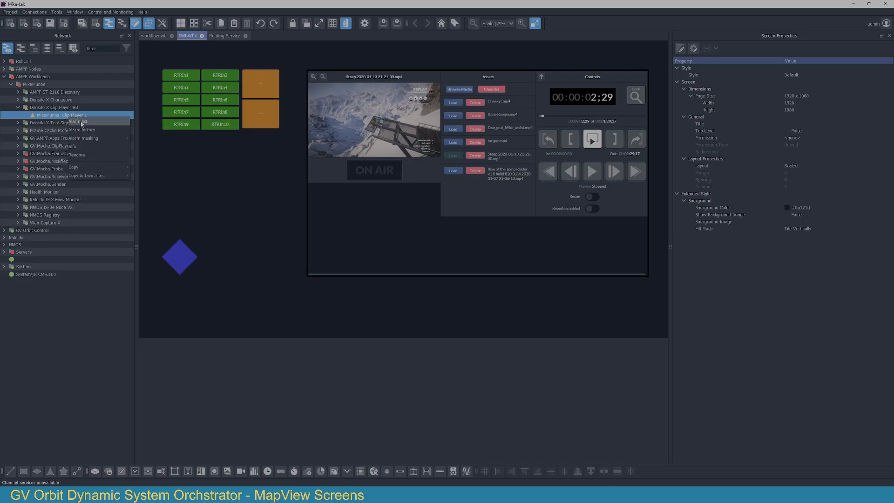
{"action": "left_click", "coordinate": [104, 122]}
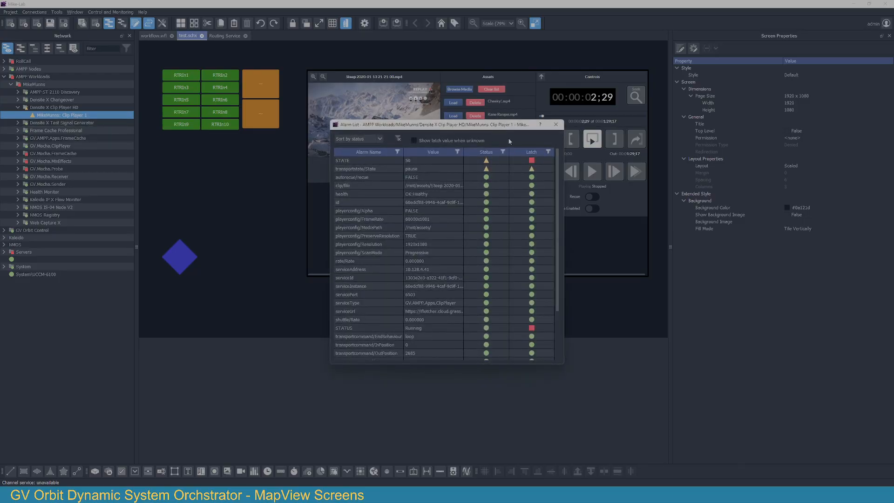
{"action": "left_click_drag", "start_coordinate": [368, 128], "coordinate": [343, 128]}
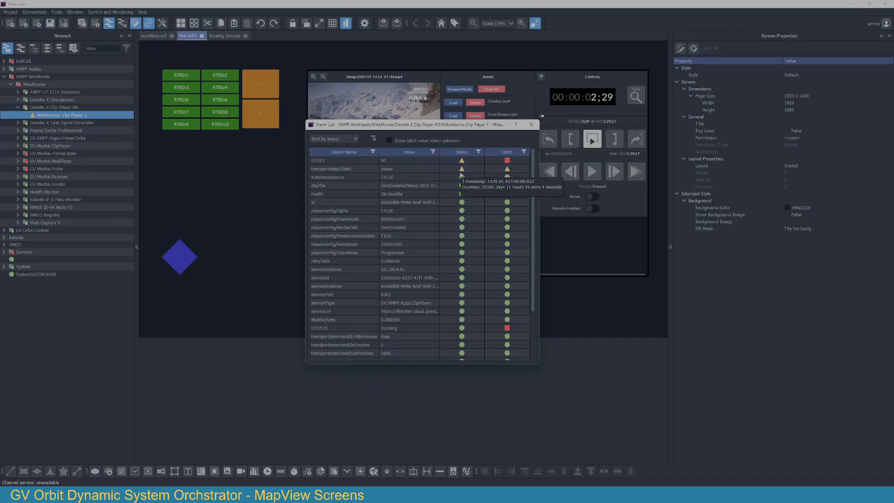
Step: Create a single stateful label from the transportstate/State alarm and place it beside the blue tally
{"action": "left_click_drag", "start_coordinate": [336, 169], "coordinate": [248, 271]}
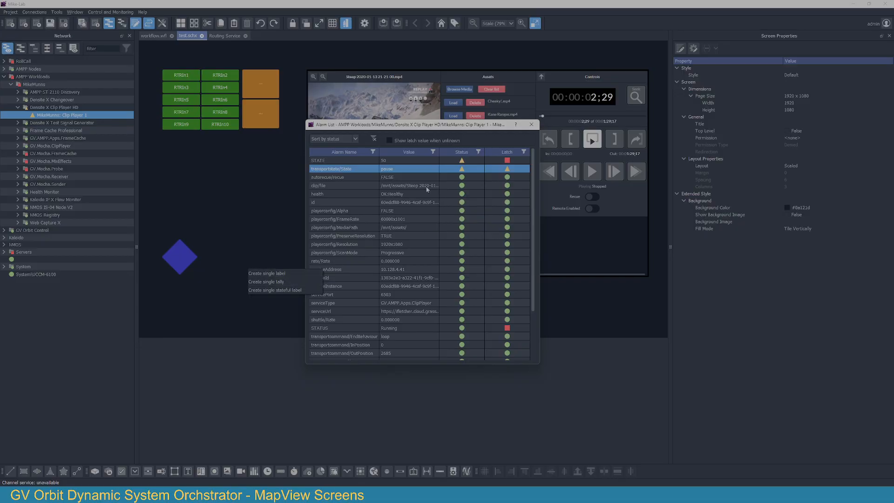
{"action": "left_click", "coordinate": [266, 290]}
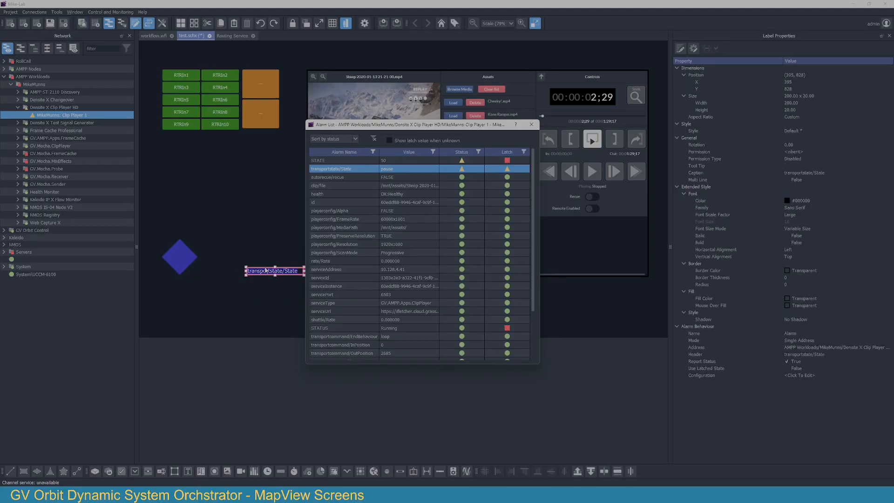
{"action": "left_click_drag", "start_coordinate": [255, 268], "coordinate": [231, 272]}
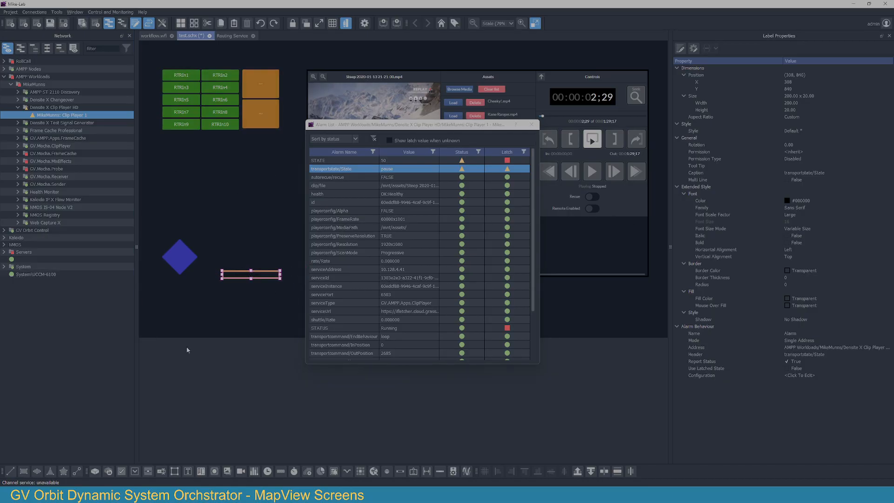
Step: Set the font color of the transportstate/State stateful label to the pink custom color
{"action": "left_click", "coordinate": [875, 202]}
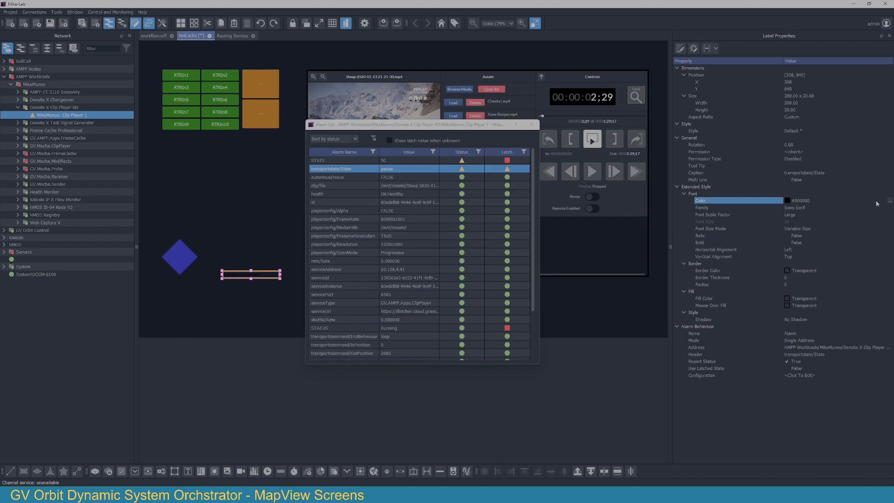
{"action": "left_click", "coordinate": [890, 202]}
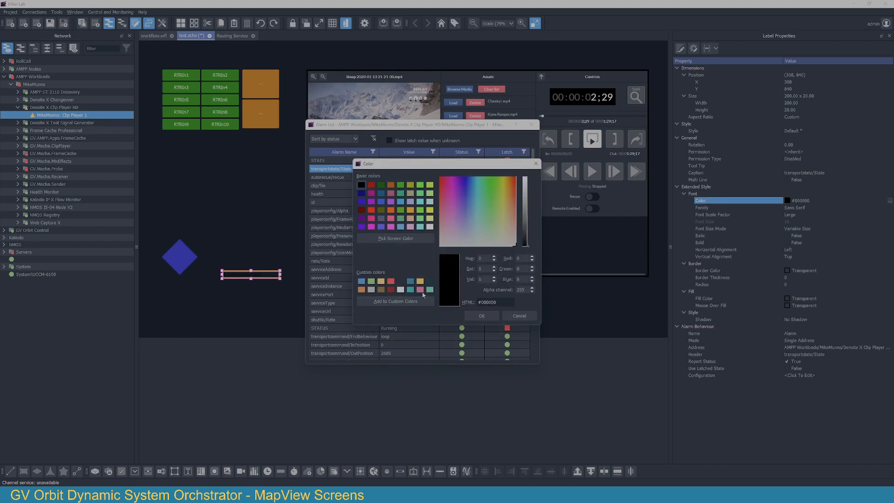
{"action": "left_click", "coordinate": [482, 315]}
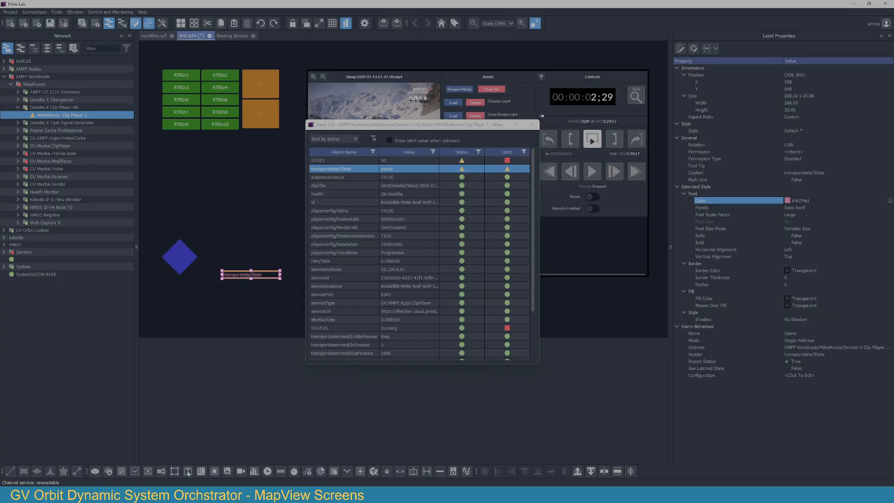
Step: Place a plain text label just above the stateful label and caption it with the copied alarm header, transportstate/State
{"action": "left_click", "coordinate": [224, 260]}
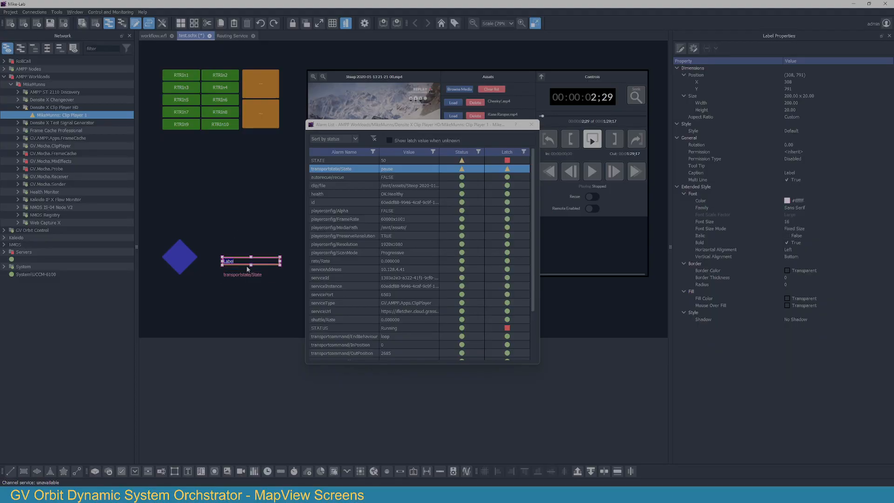
{"action": "right_click", "coordinate": [340, 165]}
{"action": "mouse_move", "coordinate": [364, 210]}
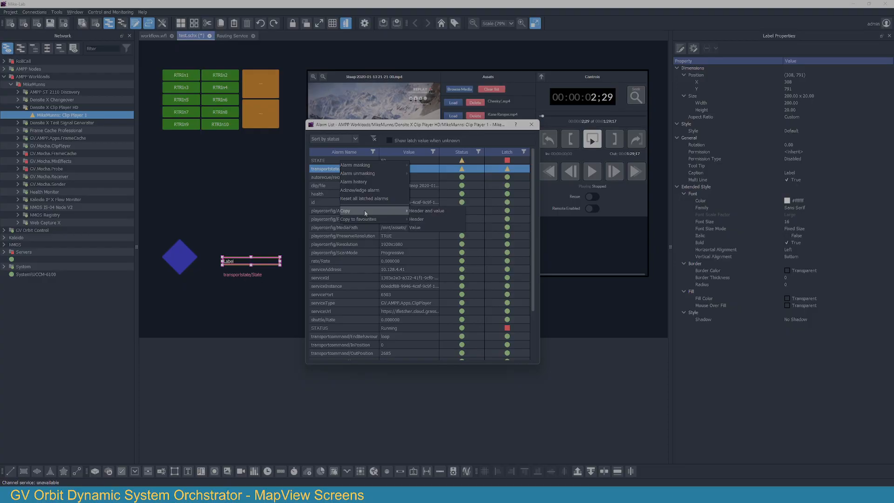
{"action": "left_click", "coordinate": [450, 220]}
{"action": "double_click", "coordinate": [259, 262]}
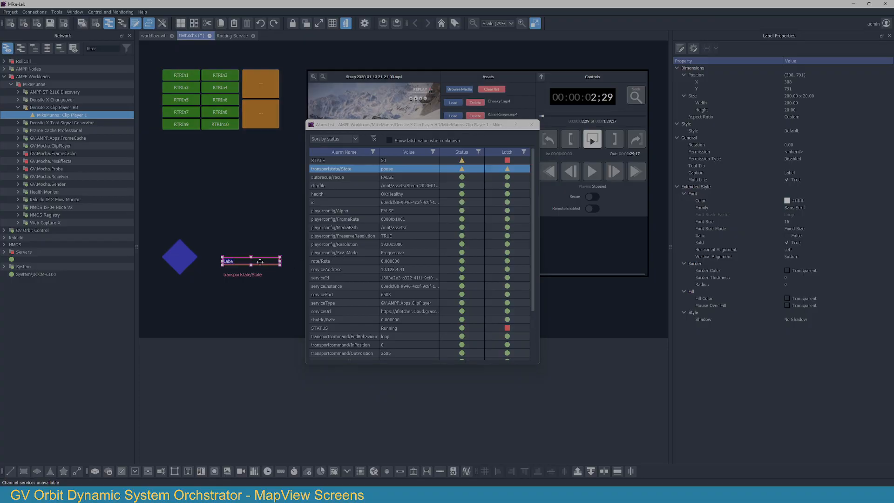
{"action": "key", "text": "ctrl+v"}
{"action": "left_click", "coordinate": [291, 272]}
{"action": "left_click", "coordinate": [271, 298]}
Step: Move the stateful label up directly beneath the transportstate/State heading and group the two labels
{"action": "left_click_drag", "start_coordinate": [254, 278], "coordinate": [261, 271]}
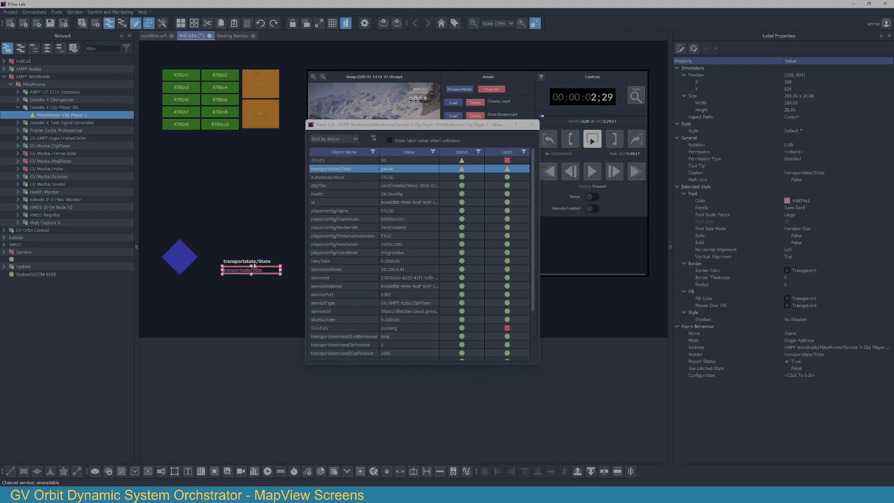
{"action": "left_click", "coordinate": [245, 289]}
{"action": "left_click", "coordinate": [243, 261]}
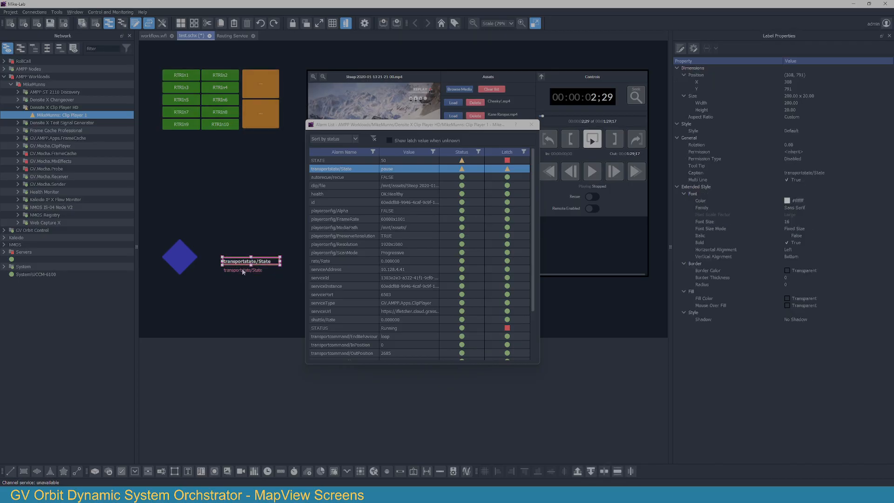
{"action": "left_click", "coordinate": [242, 270], "text": "ctrl"}
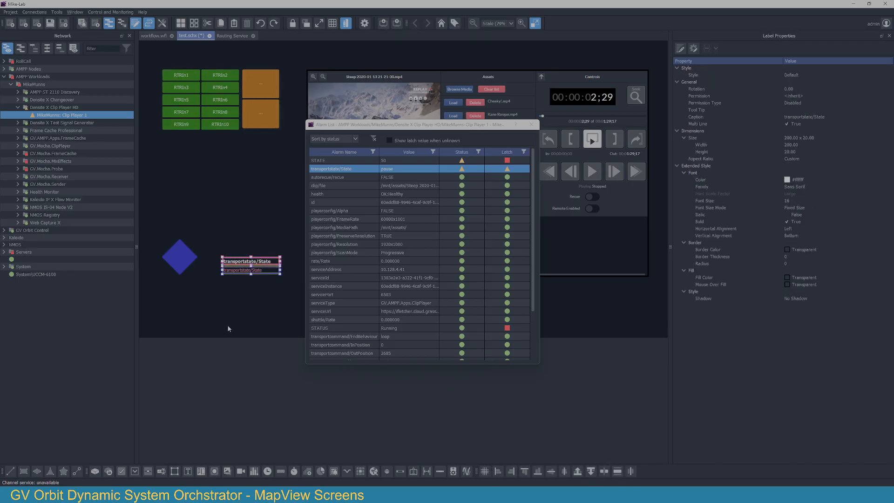
{"action": "left_click", "coordinate": [266, 306]}
Step: Align the bottom edges of the tally and the label group with the clip player web panel
{"action": "left_click", "coordinate": [183, 256]}
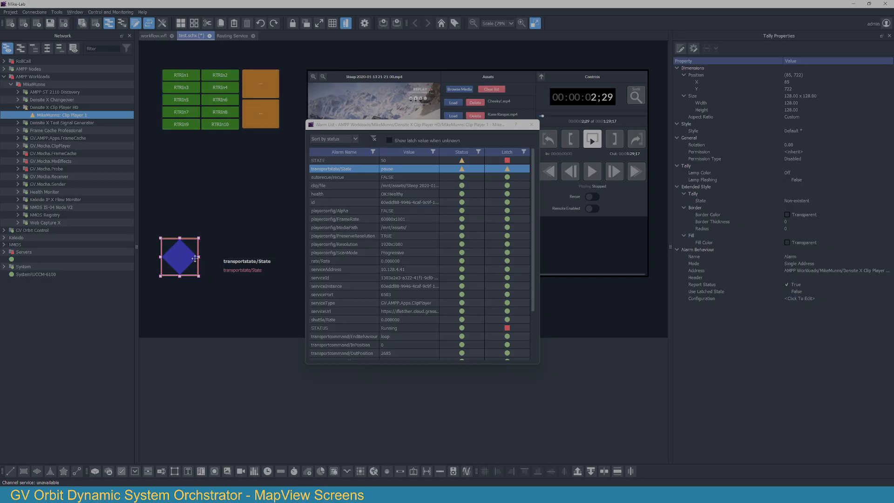
{"action": "left_click", "coordinate": [547, 102]}
{"action": "left_click", "coordinate": [250, 263], "text": "ctrl"}
{"action": "left_click", "coordinate": [180, 256], "text": "ctrl"}
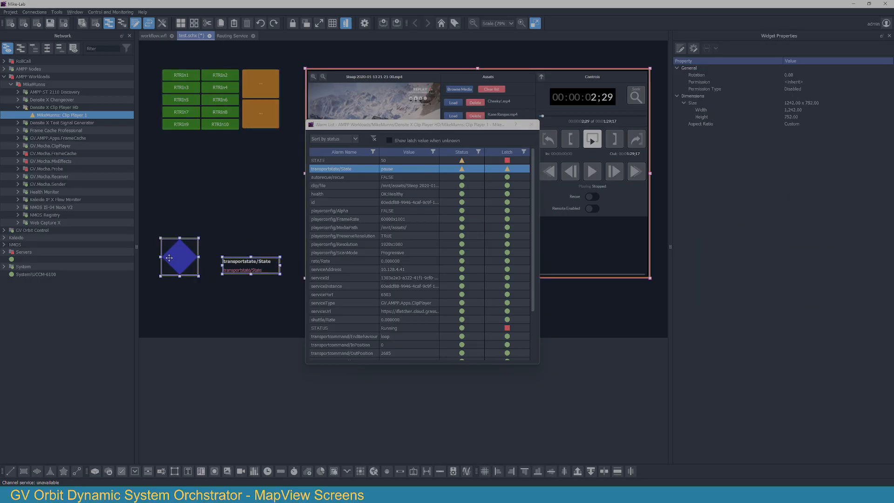
{"action": "left_click", "coordinate": [539, 472]}
{"action": "left_click", "coordinate": [195, 309]}
{"action": "left_click", "coordinate": [188, 106]}
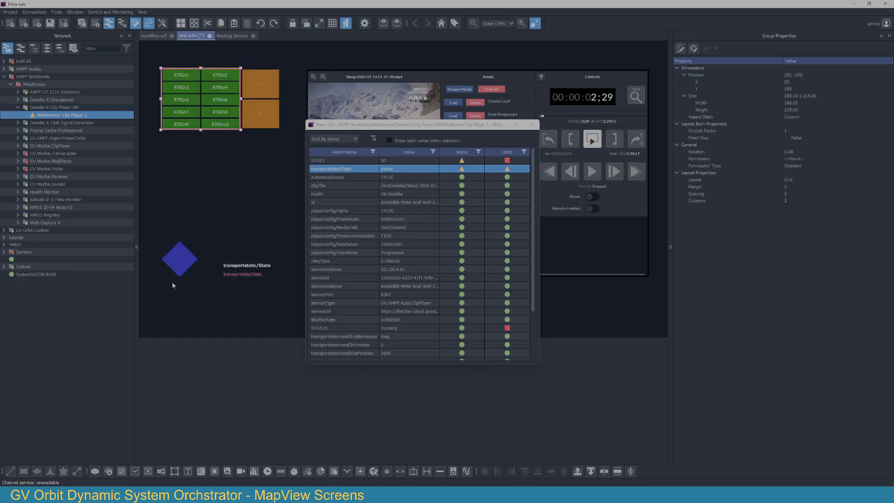
{"action": "left_click", "coordinate": [175, 273], "text": "ctrl"}
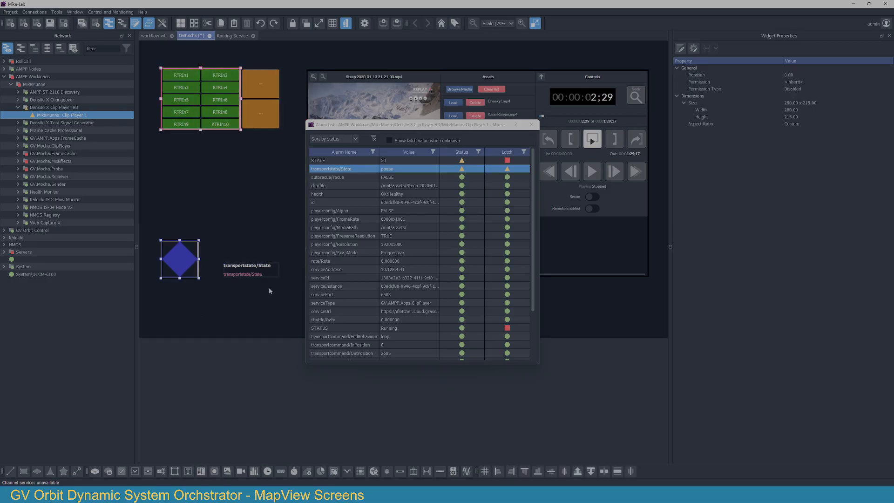
{"action": "left_click", "coordinate": [240, 251]}
Step: Close the alarm list and leave edit mode, saving the modified screen
{"action": "left_click", "coordinate": [528, 126]}
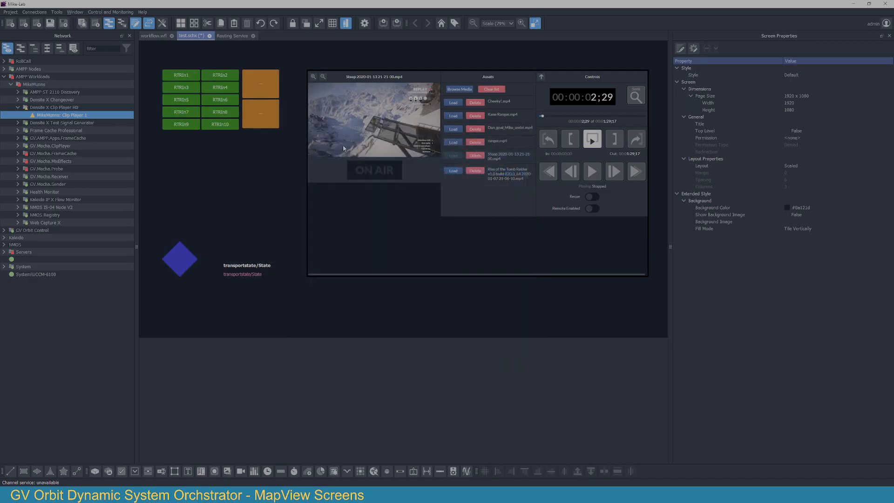
{"action": "left_click", "coordinate": [347, 24]}
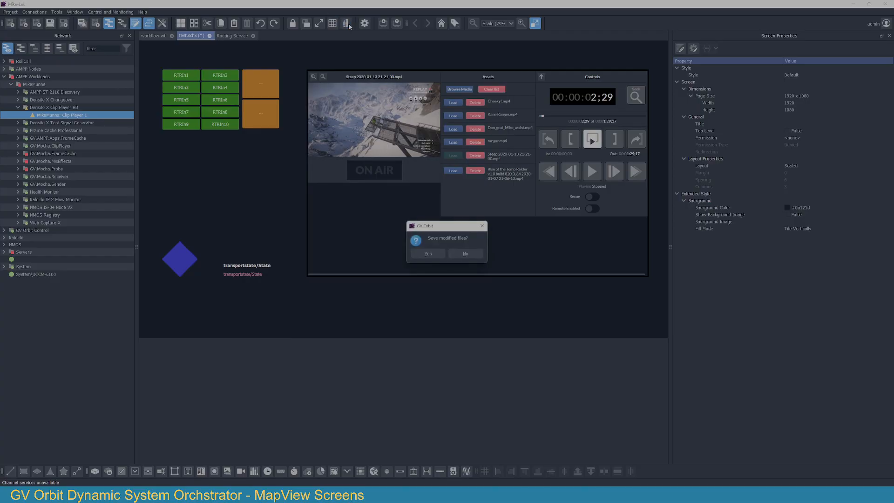
{"action": "left_click", "coordinate": [426, 254]}
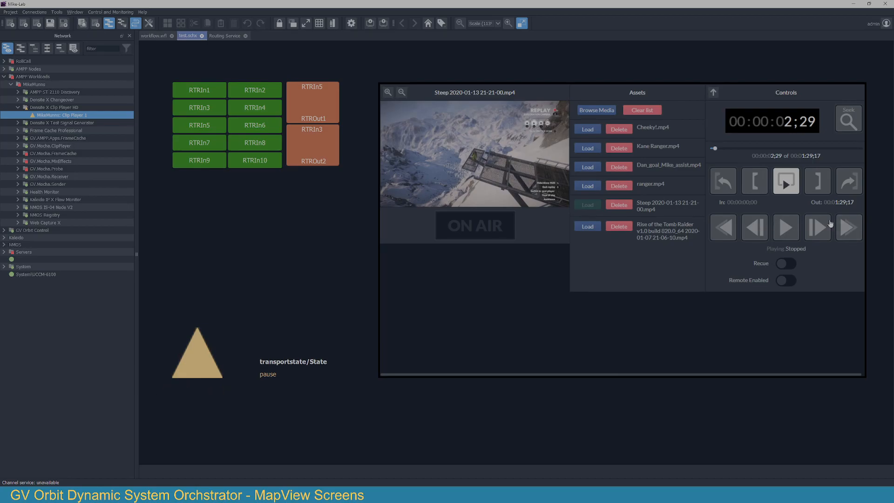
Step: Play the loaded clip in the web panel and stop it to check the tally and state label
{"action": "left_click", "coordinate": [786, 229]}
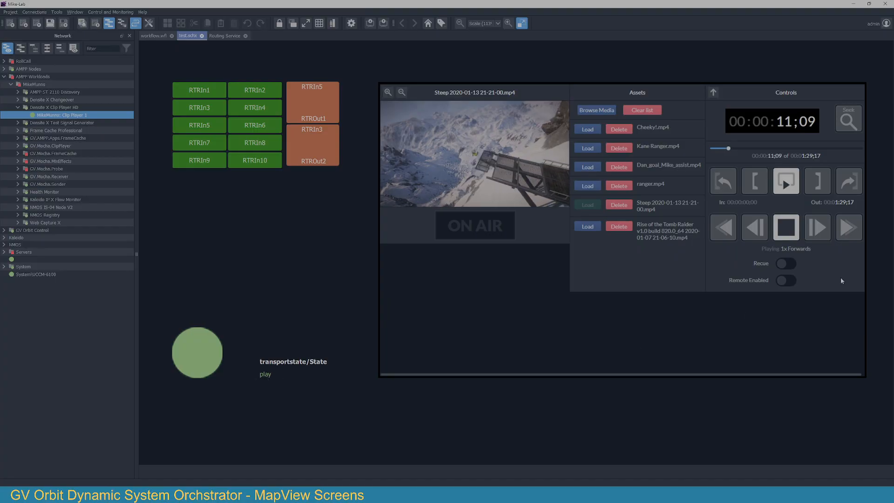
{"action": "left_click", "coordinate": [786, 228]}
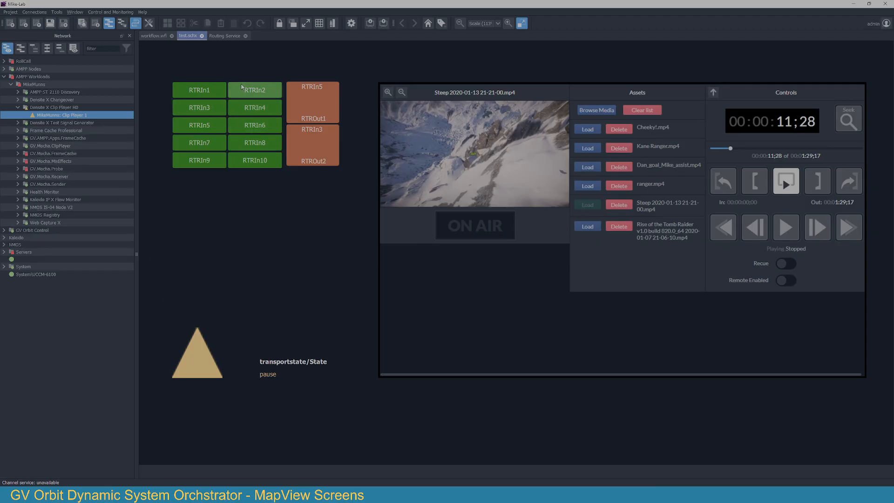
Step: Return to edit mode, place a 115 x 46 button above the state labels and apply the Control style
{"action": "left_click", "coordinate": [333, 25]}
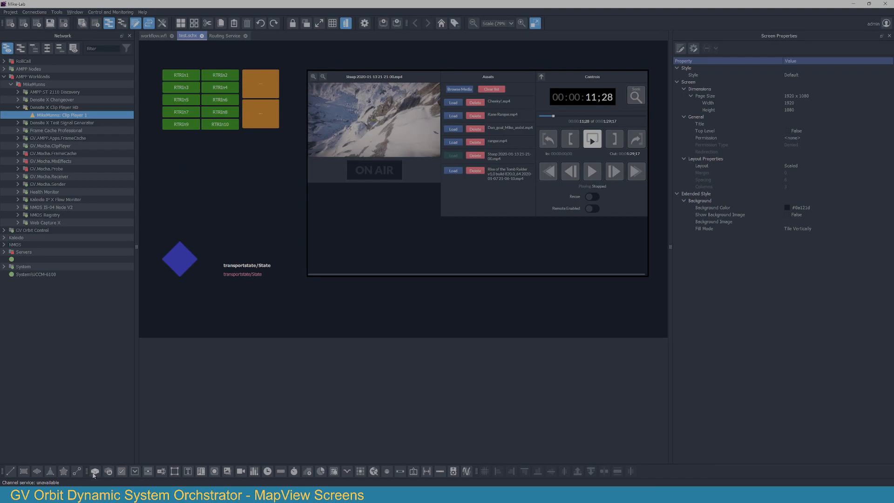
{"action": "left_click_drag", "start_coordinate": [96, 473], "coordinate": [232, 232]}
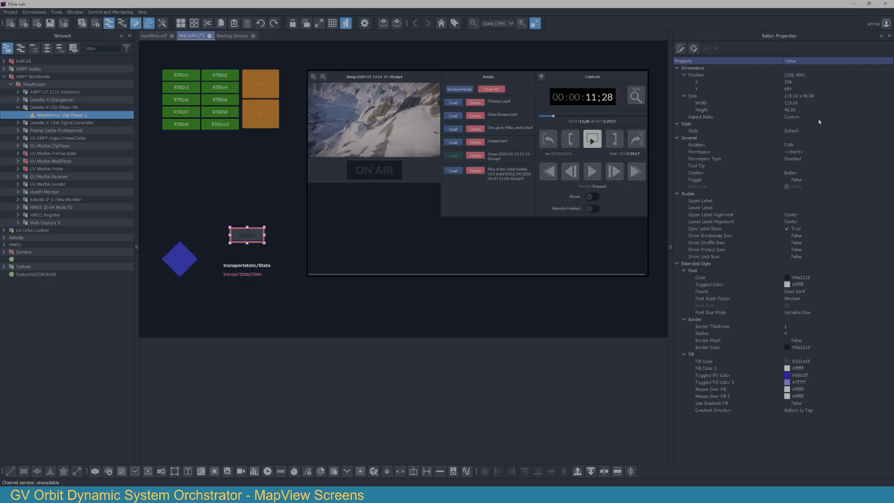
{"action": "left_click", "coordinate": [817, 131]}
{"action": "left_click", "coordinate": [817, 131]}
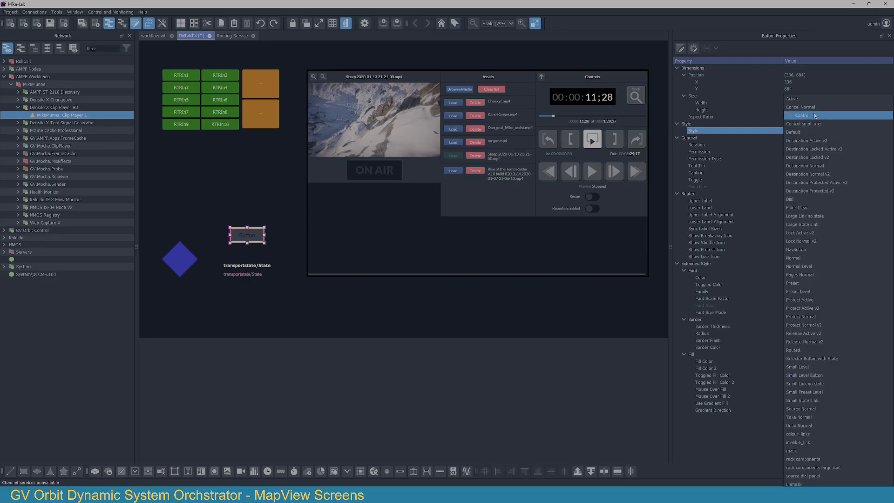
{"action": "left_click", "coordinate": [813, 115]}
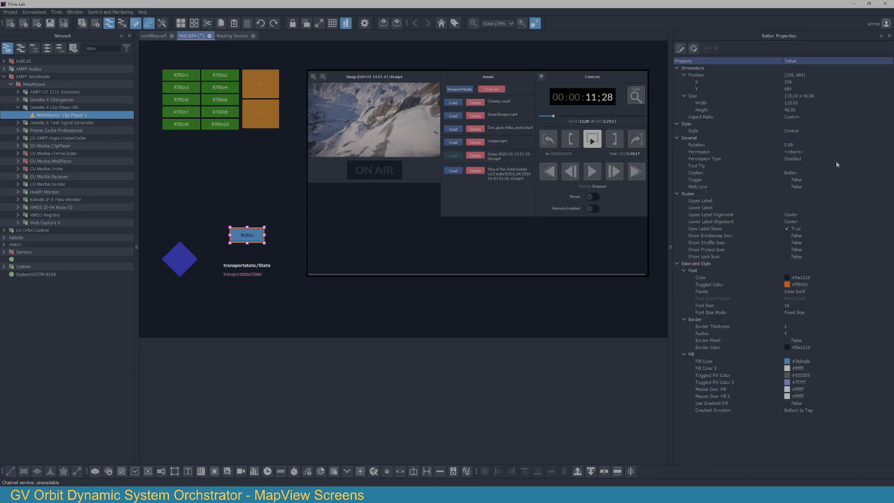
Step: Caption the new button "Play / Pause"
{"action": "left_click", "coordinate": [823, 174]}
{"action": "type", "text": "Pla"}
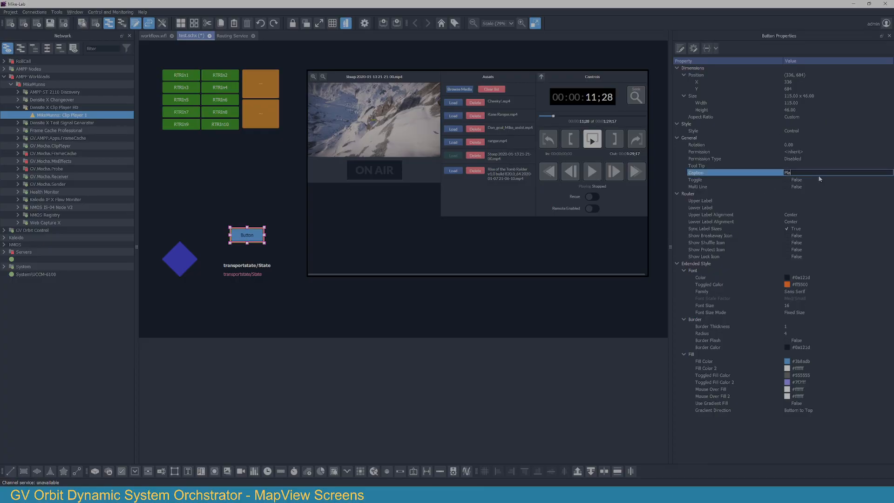
{"action": "type", "text": "y / Pause"}
{"action": "key", "text": "Return"}
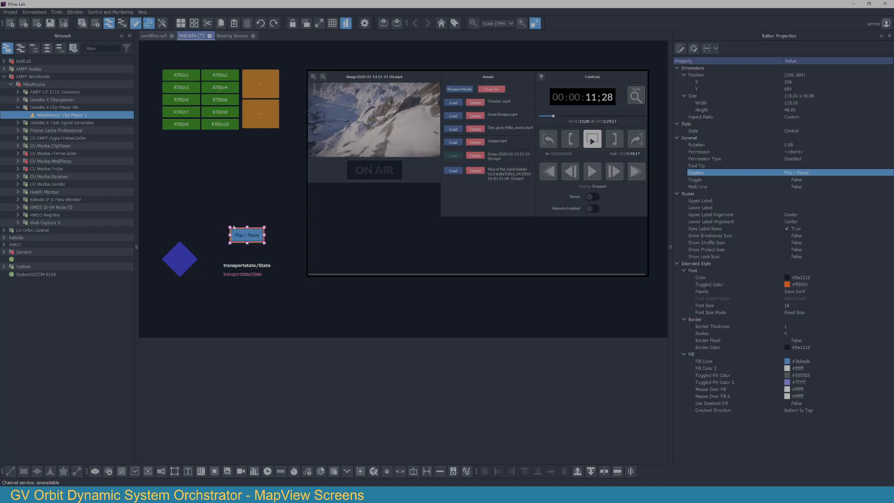
Step: Move the Play / Pause button closer to the label group, match its width to the group and align their left edges
{"action": "left_click_drag", "start_coordinate": [243, 236], "coordinate": [240, 242]}
{"action": "left_click", "coordinate": [241, 271]}
{"action": "right_click", "coordinate": [245, 245]}
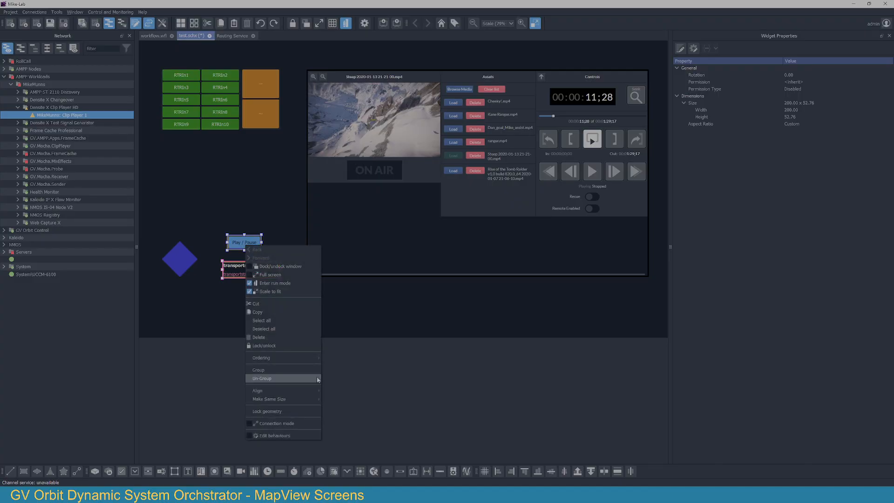
{"action": "mouse_move", "coordinate": [305, 392]}
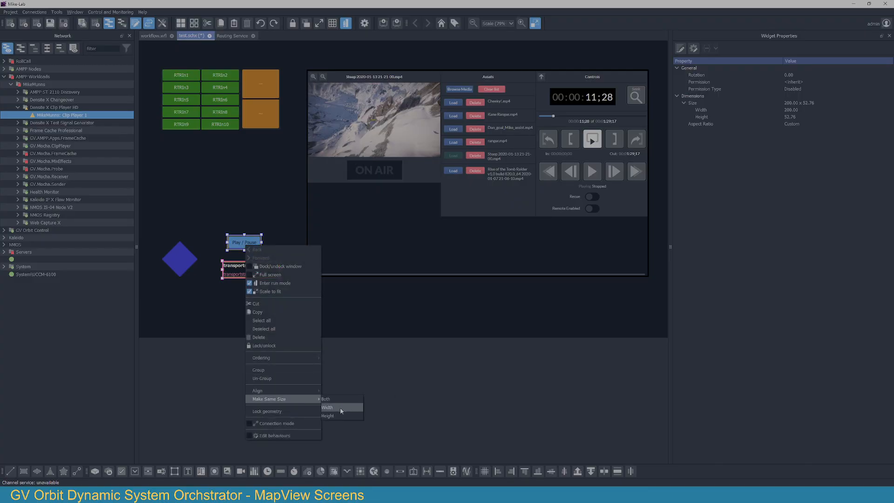
{"action": "left_click", "coordinate": [339, 406]}
{"action": "left_click", "coordinate": [502, 474]}
{"action": "left_click", "coordinate": [225, 313]}
Step: Add an AMPP Workload Ctrl behaviour to the Play / Pause button and open the AMPP Workload Control for editing
{"action": "left_click", "coordinate": [231, 241]}
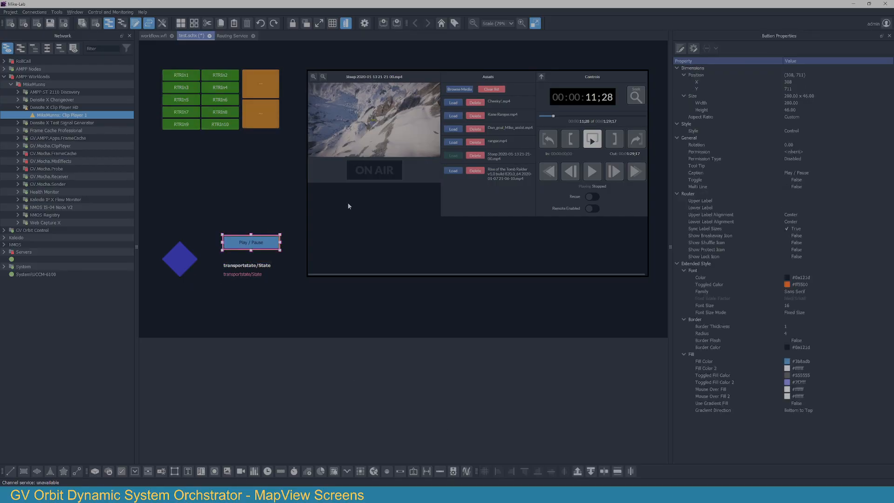
{"action": "left_click", "coordinate": [694, 52]}
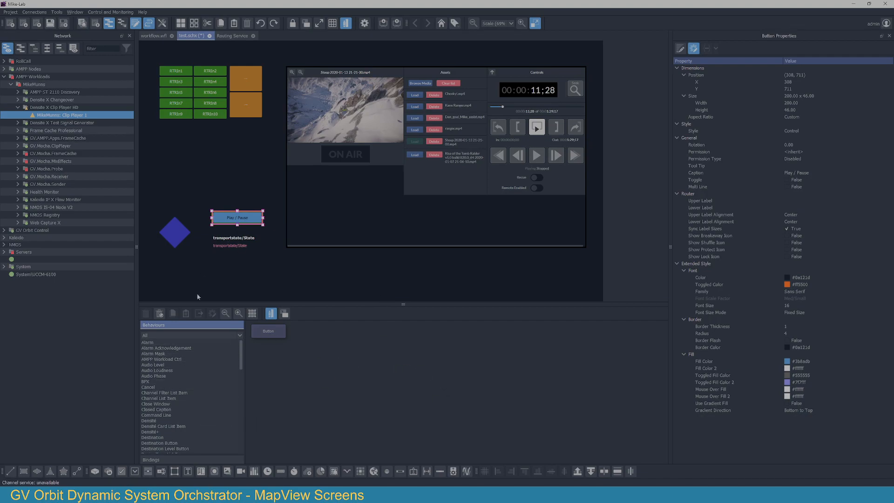
{"action": "double_click", "coordinate": [178, 359]}
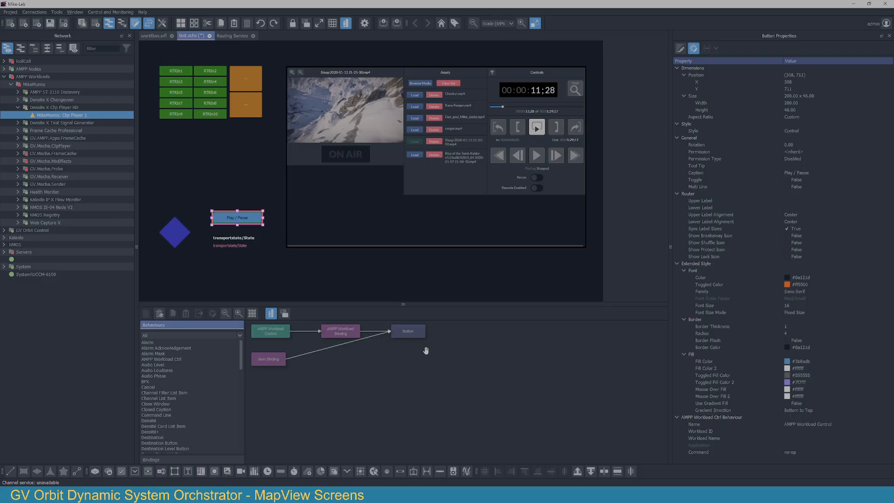
{"action": "double_click", "coordinate": [281, 333]}
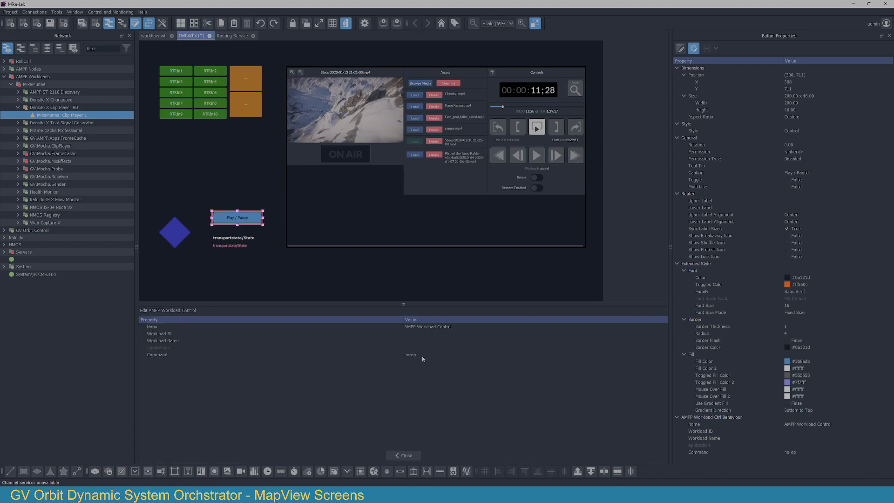
Step: Copy the name of Clip Player 1 from the Network tree and paste it as the control's Workload Name
{"action": "right_click", "coordinate": [65, 118]}
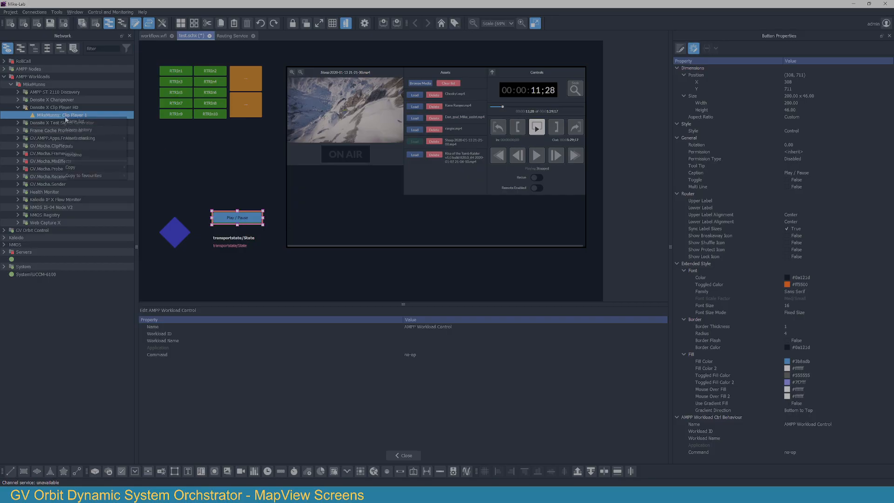
{"action": "mouse_move", "coordinate": [94, 166]}
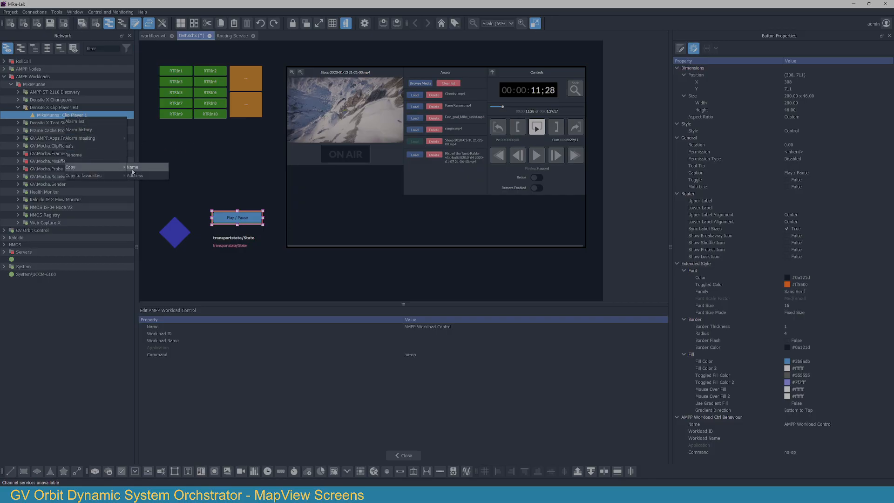
{"action": "left_click", "coordinate": [133, 167]}
{"action": "left_click", "coordinate": [427, 343]}
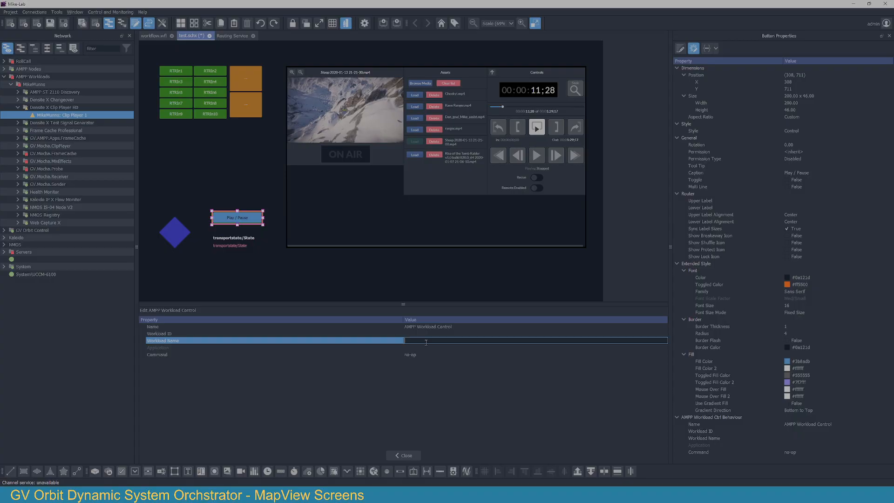
{"action": "key", "text": "Return"}
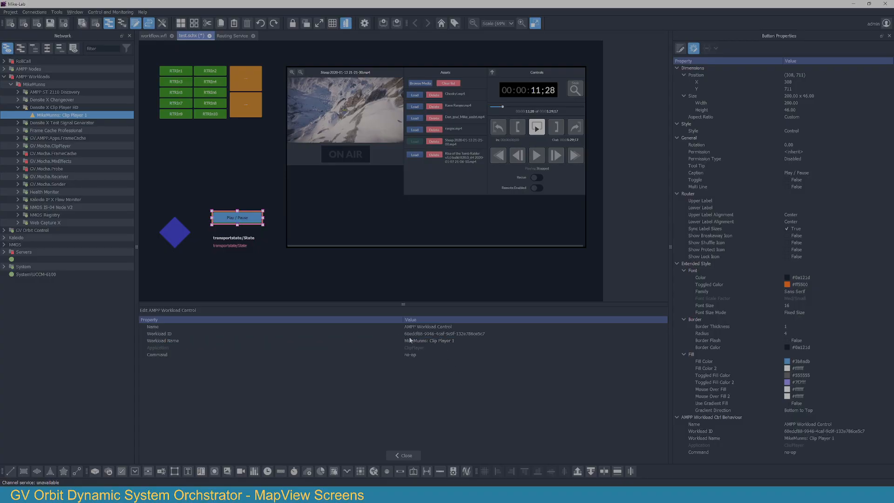
Step: Clear the control's Workload ID and paste a value back into the field
{"action": "double_click", "coordinate": [491, 334]}
{"action": "key", "text": "ctrl+c"}
{"action": "key", "text": "Delete"}
{"action": "key", "text": "Return"}
{"action": "double_click", "coordinate": [458, 336]}
{"action": "key", "text": "ctrl+v"}
{"action": "key", "text": "Return"}
Step: Set the AMPP Workload Control's command to stopat : Version 1.0 and inspect the key value pairs in its Json Binding
{"action": "left_click", "coordinate": [424, 359]}
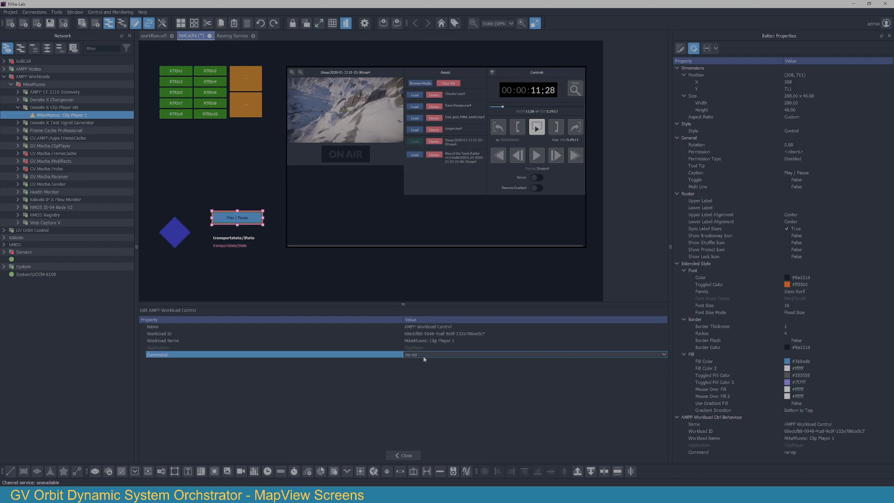
{"action": "left_click", "coordinate": [424, 359]}
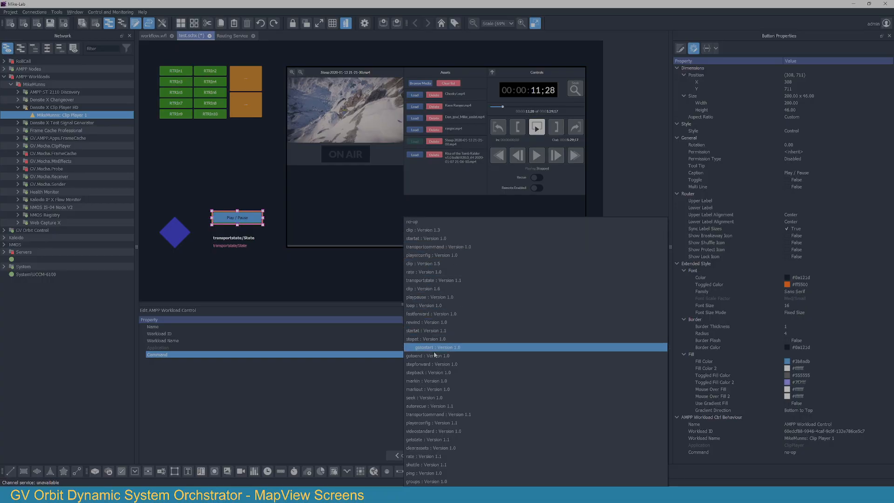
{"action": "left_click", "coordinate": [358, 398]}
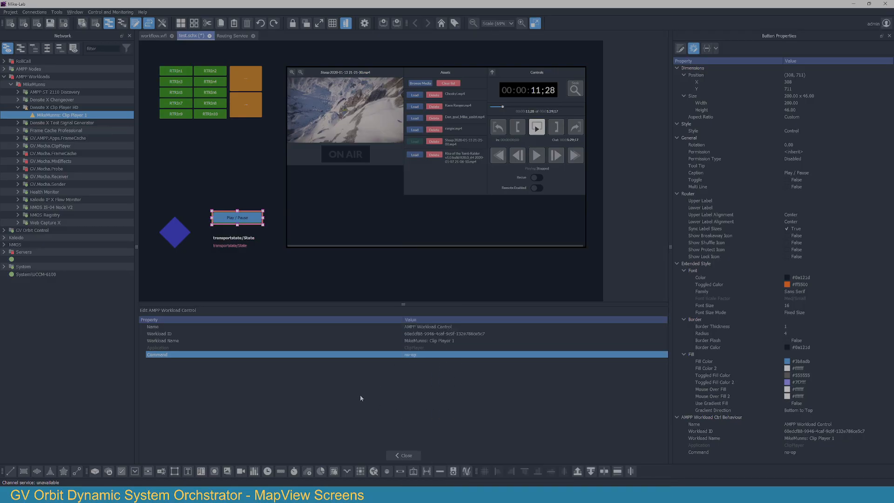
{"action": "left_click", "coordinate": [421, 355]}
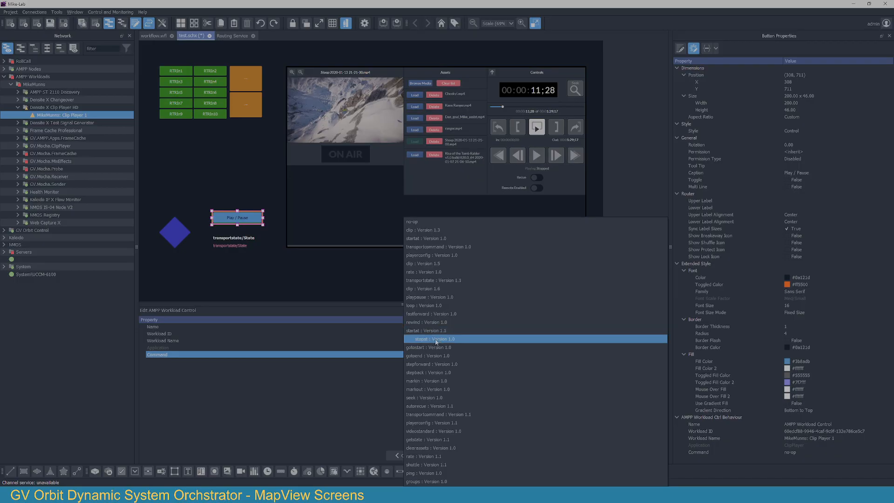
{"action": "left_click", "coordinate": [436, 339]}
{"action": "left_click", "coordinate": [408, 456]}
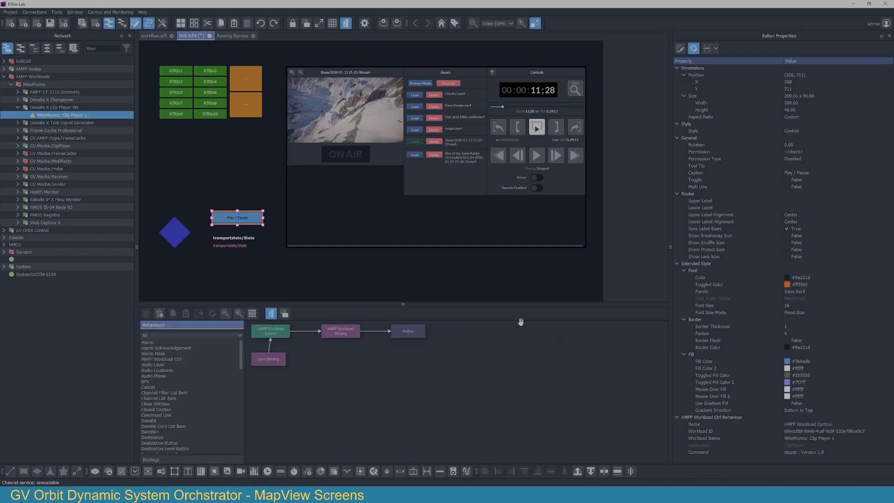
{"action": "double_click", "coordinate": [274, 363]}
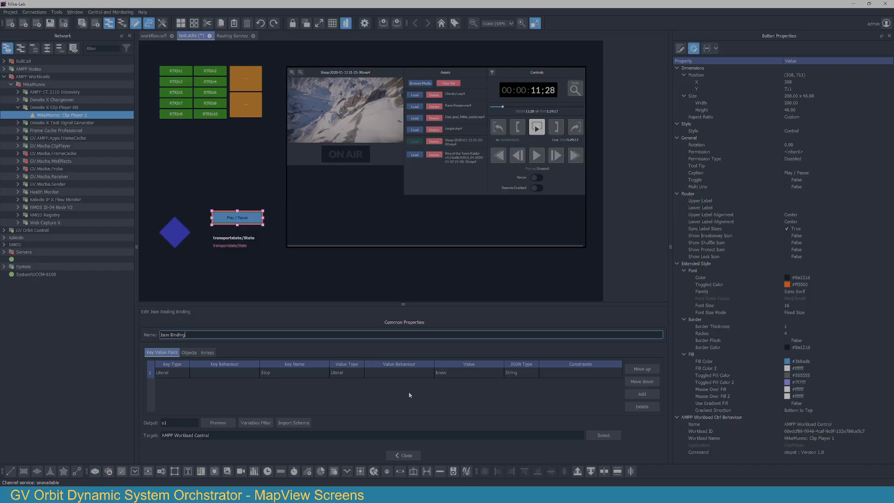
{"action": "left_click", "coordinate": [403, 456]}
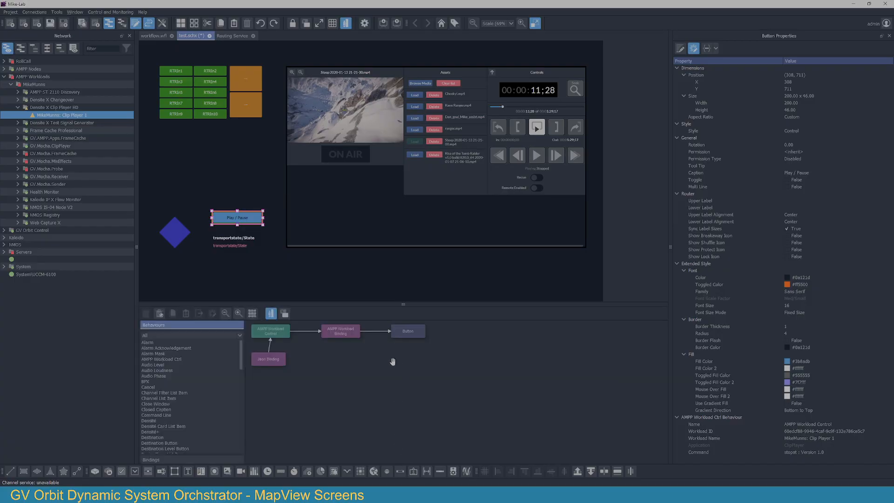
Step: Set the AMPP Workload Control's command to playpause : Version 1.0 and check the key value pairs in its Json Binding
{"action": "double_click", "coordinate": [270, 331]}
{"action": "double_click", "coordinate": [445, 355]}
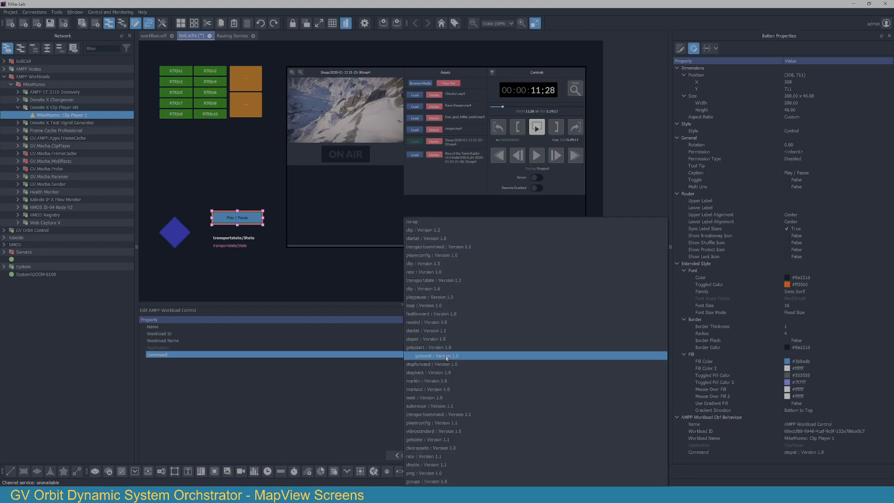
{"action": "left_click", "coordinate": [442, 300]}
{"action": "left_click", "coordinate": [401, 455]}
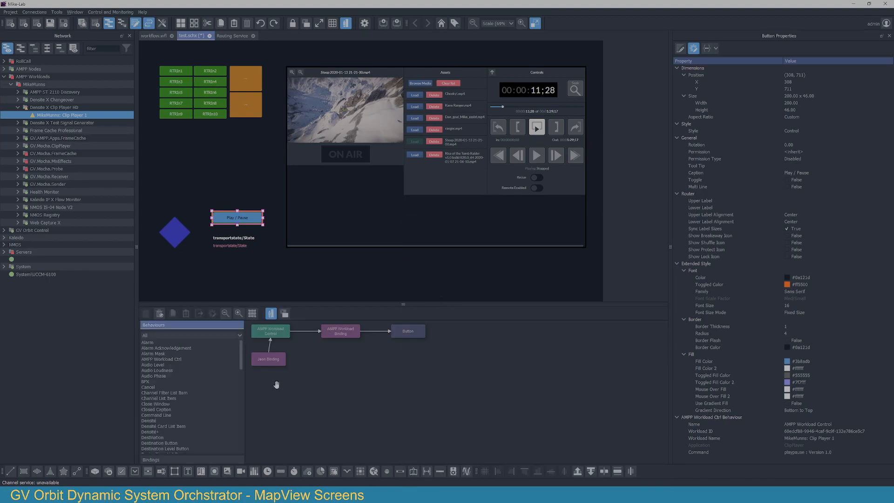
{"action": "double_click", "coordinate": [257, 360]}
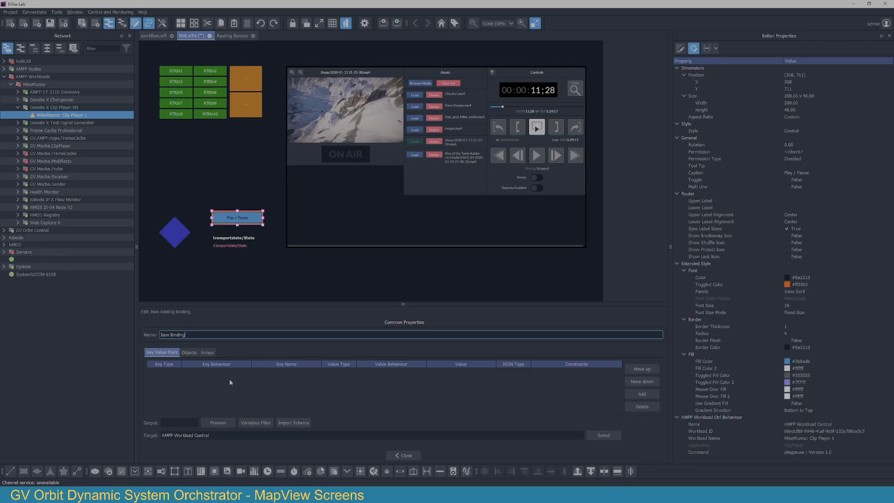
{"action": "left_click", "coordinate": [404, 455]}
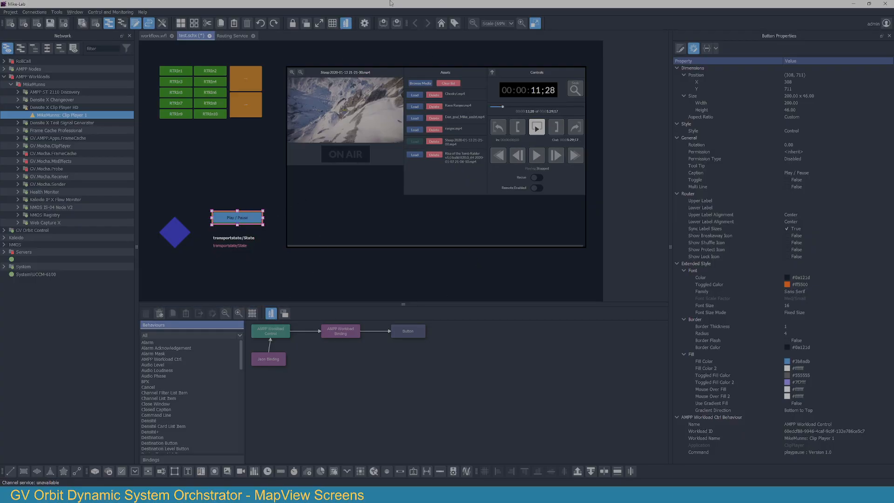
Step: Leave edit mode, saving the modified files, and test the Play / Pause button by starting and pausing the clip
{"action": "left_click", "coordinate": [345, 24]}
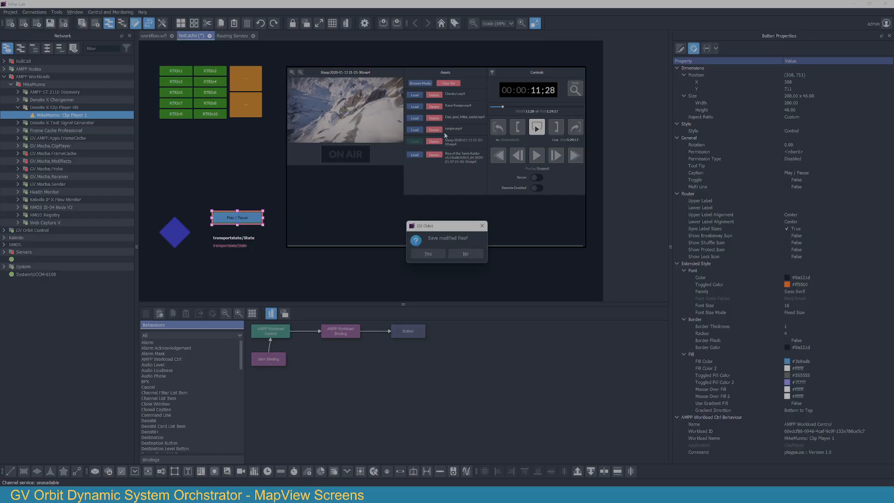
{"action": "left_click", "coordinate": [428, 254]}
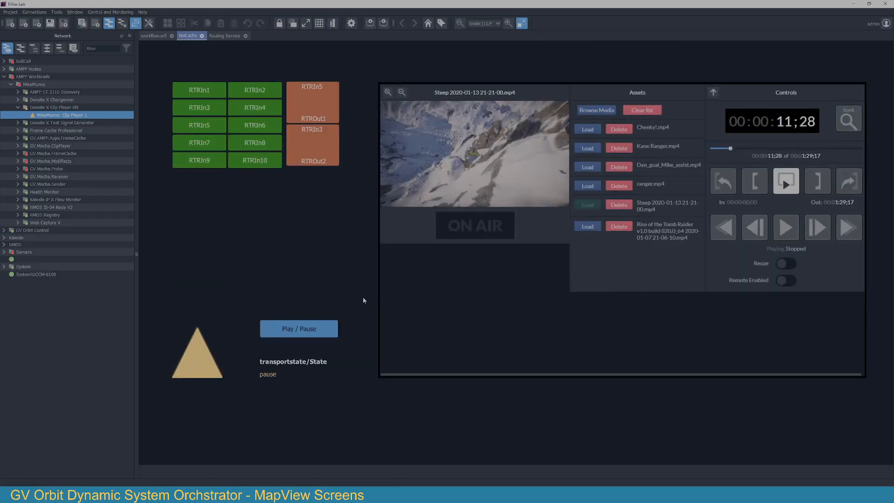
{"action": "left_click", "coordinate": [299, 329]}
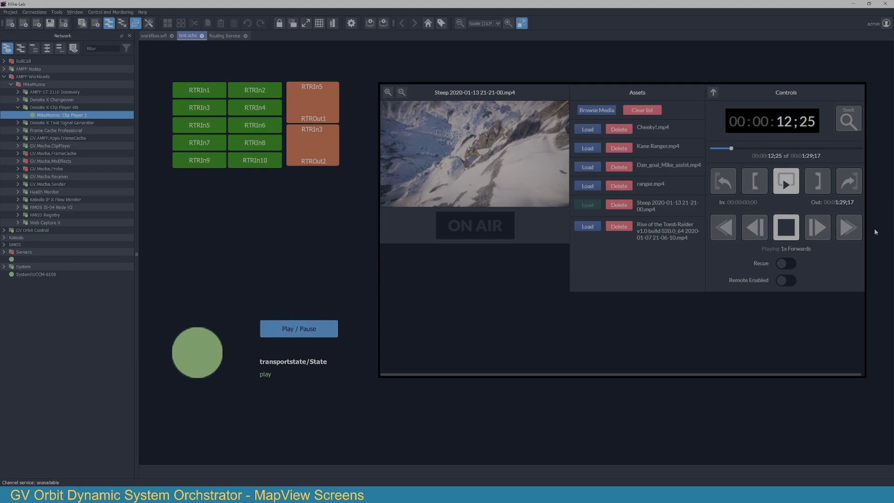
{"action": "left_click", "coordinate": [313, 330]}
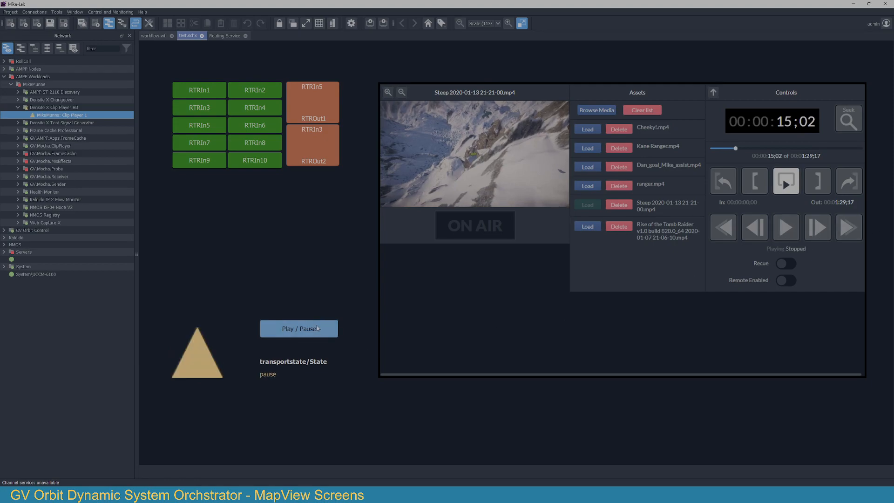